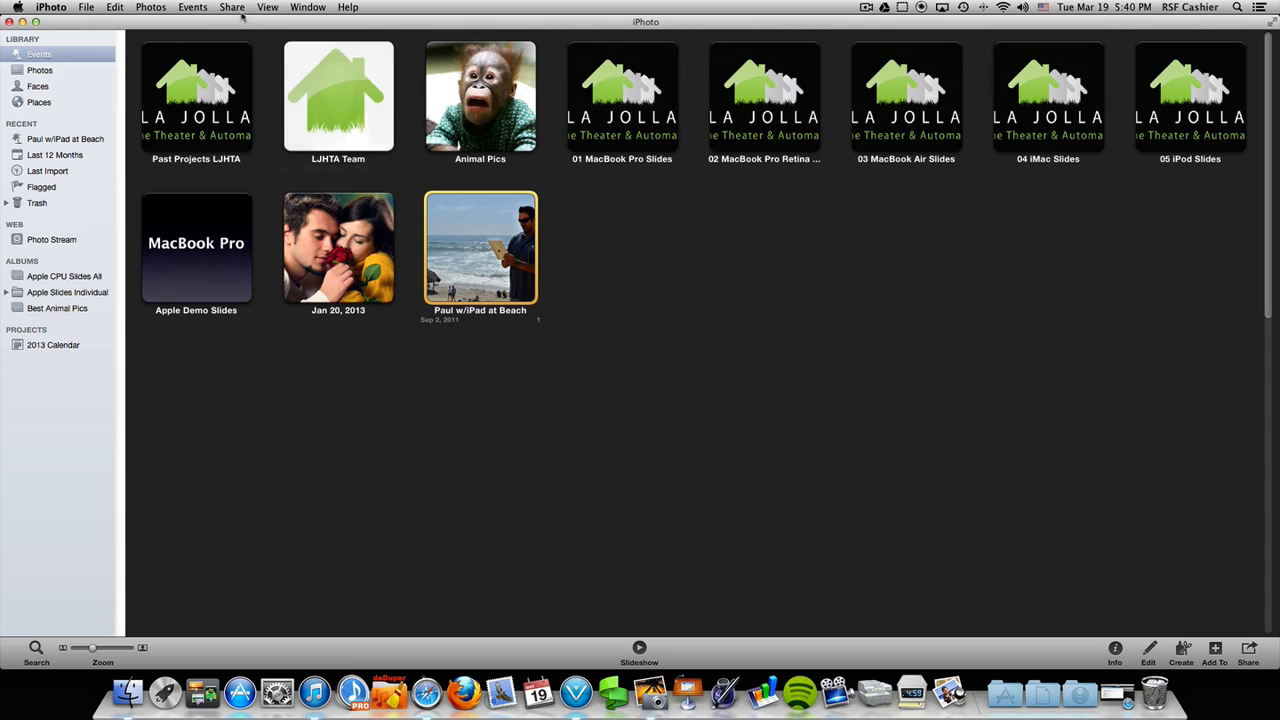
# Step: Switch the photo library window to full-screen view
pyautogui.click(266, 7)
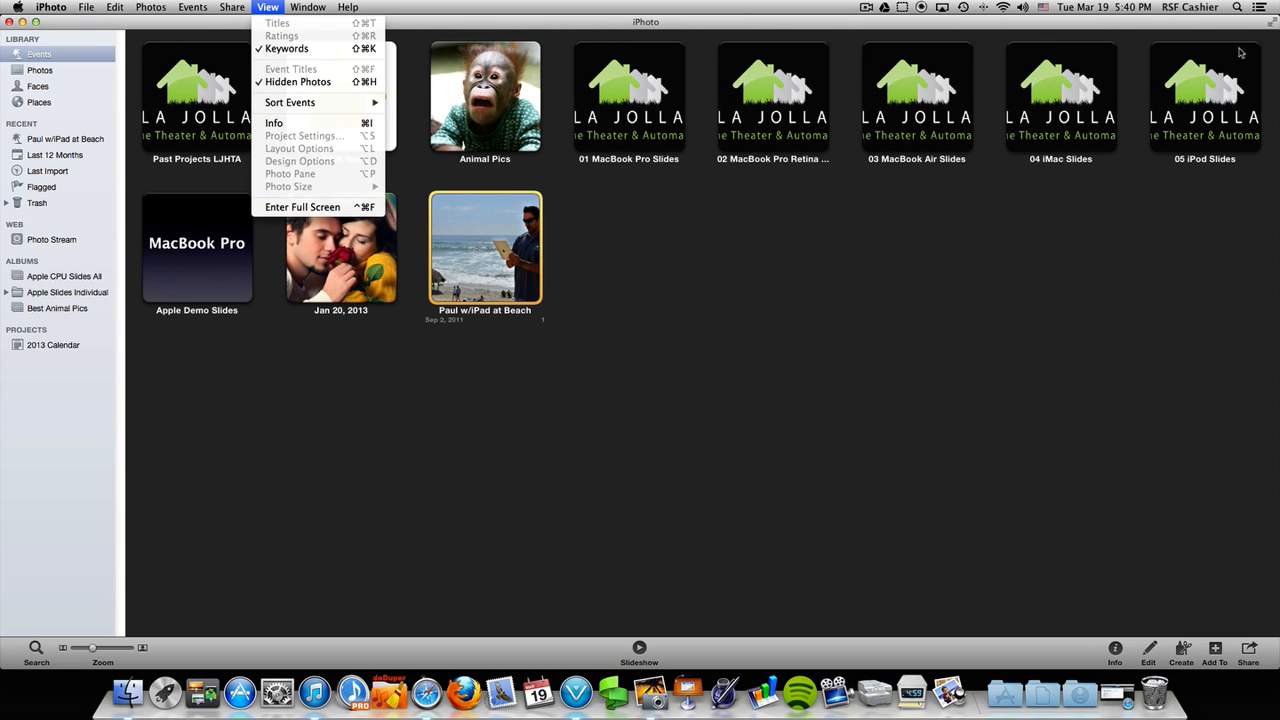
pyautogui.click(1272, 27)
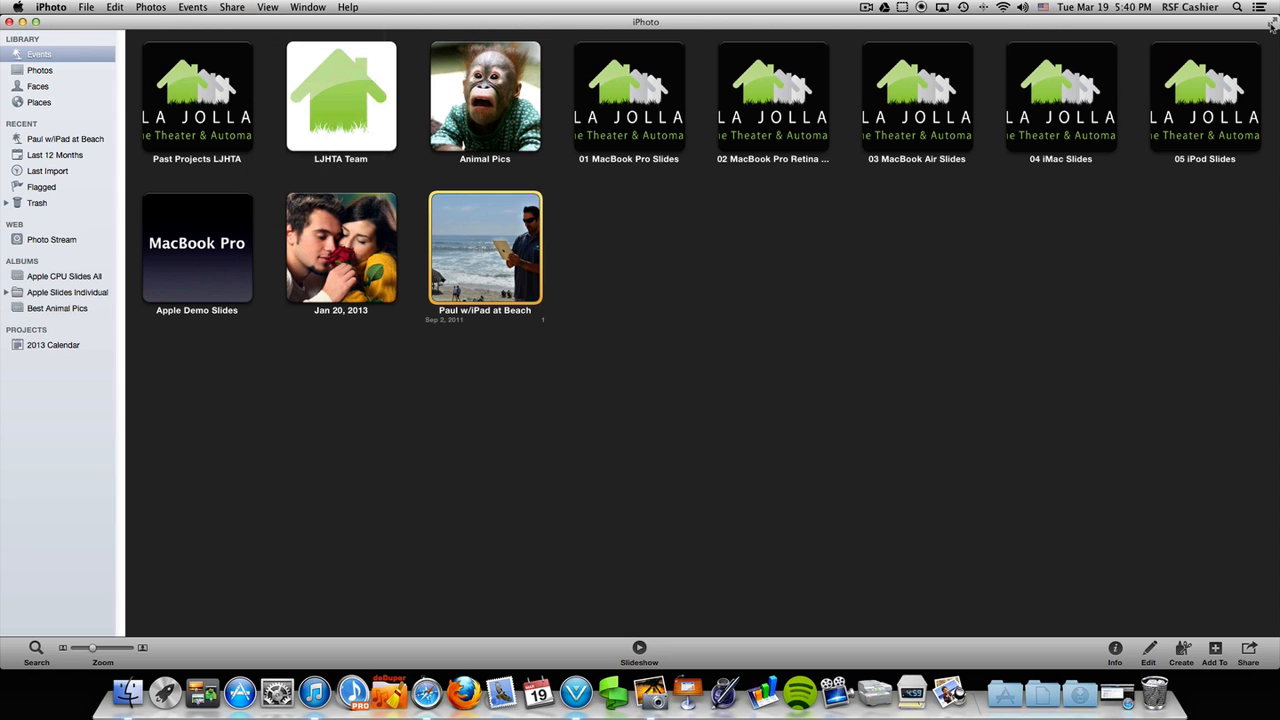
pyautogui.click(1272, 27)
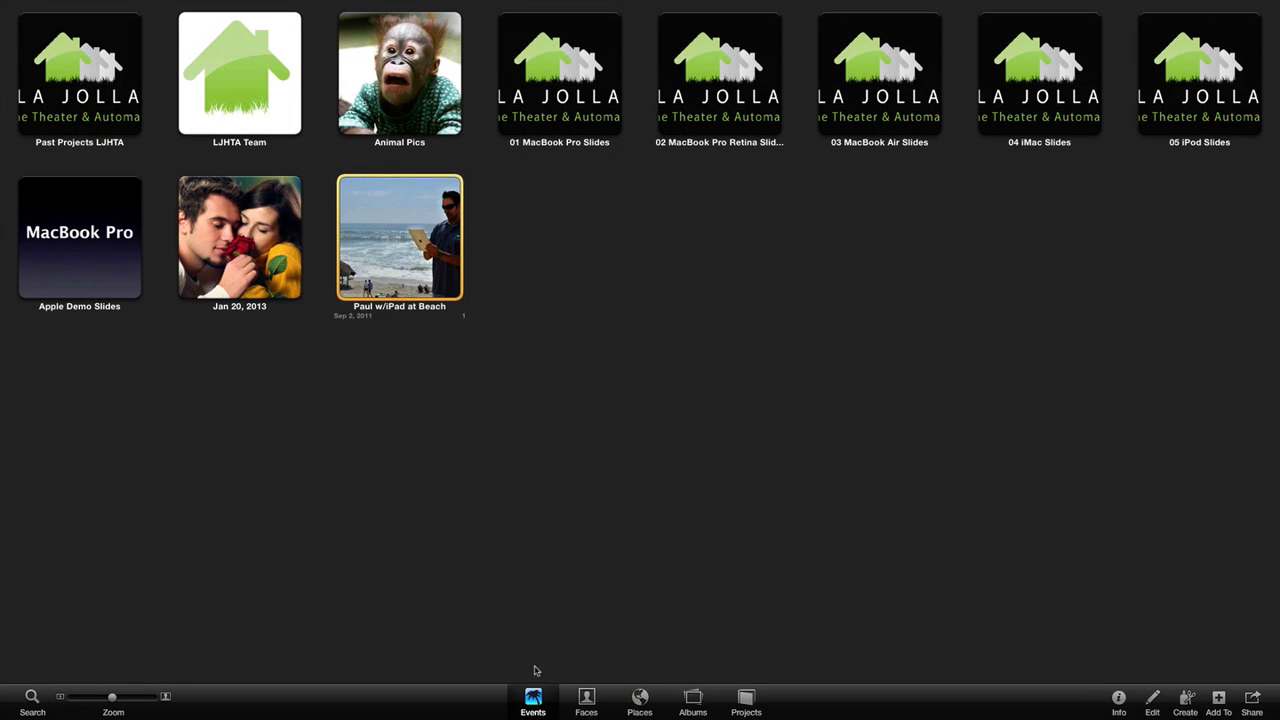
# Step: Open the single photo in the iPad at Beach event for editing and look through its effects, adjustments and quick fixes
pyautogui.doubleClick(406, 231)
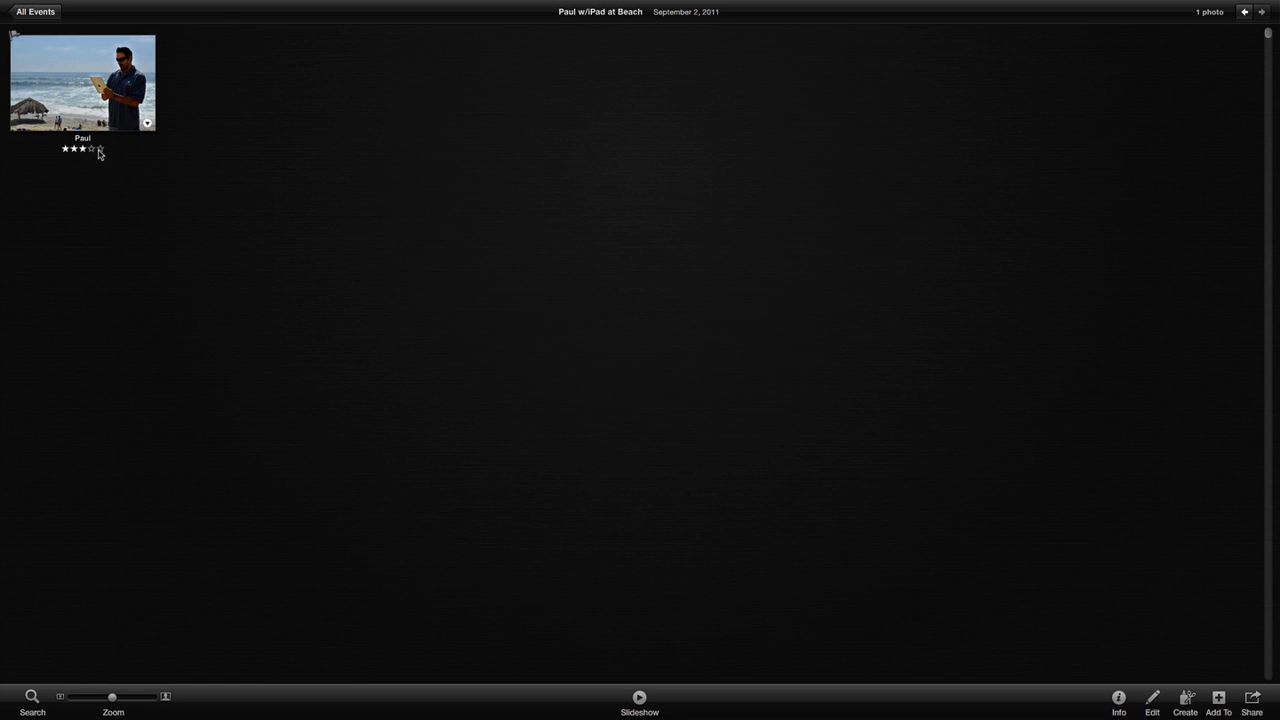
pyautogui.doubleClick(68, 80)
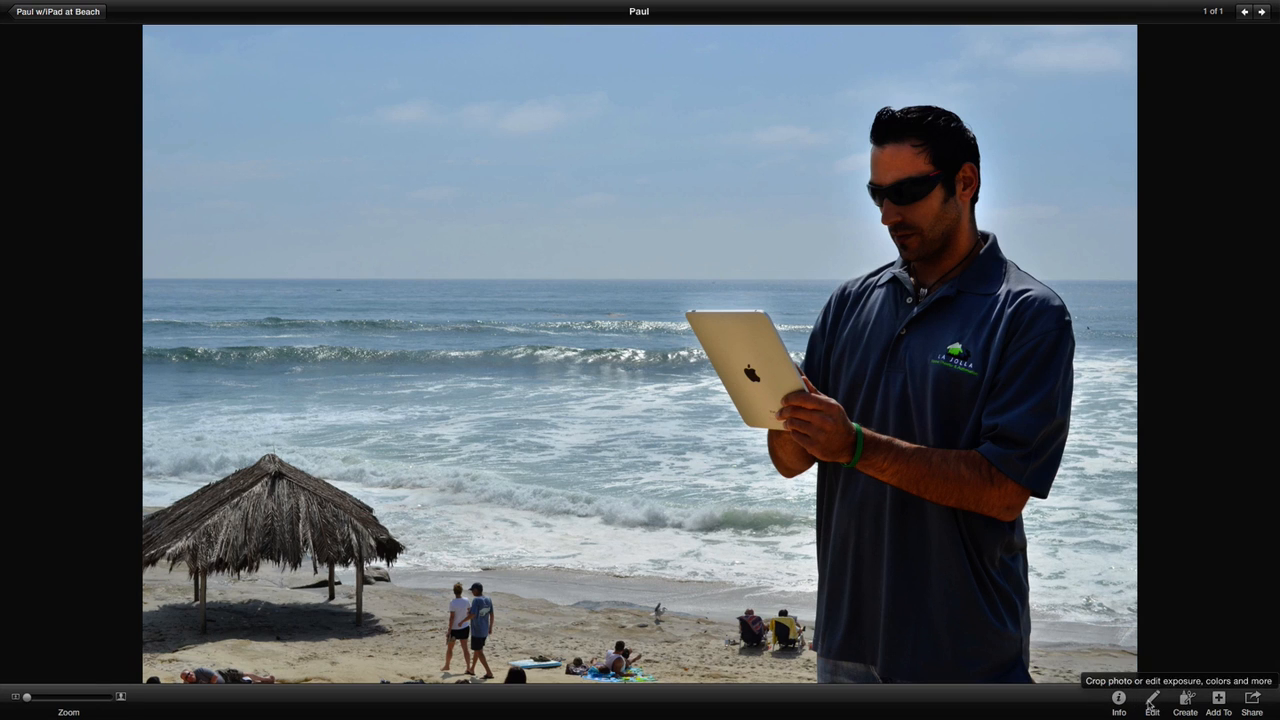
pyautogui.click(1152, 703)
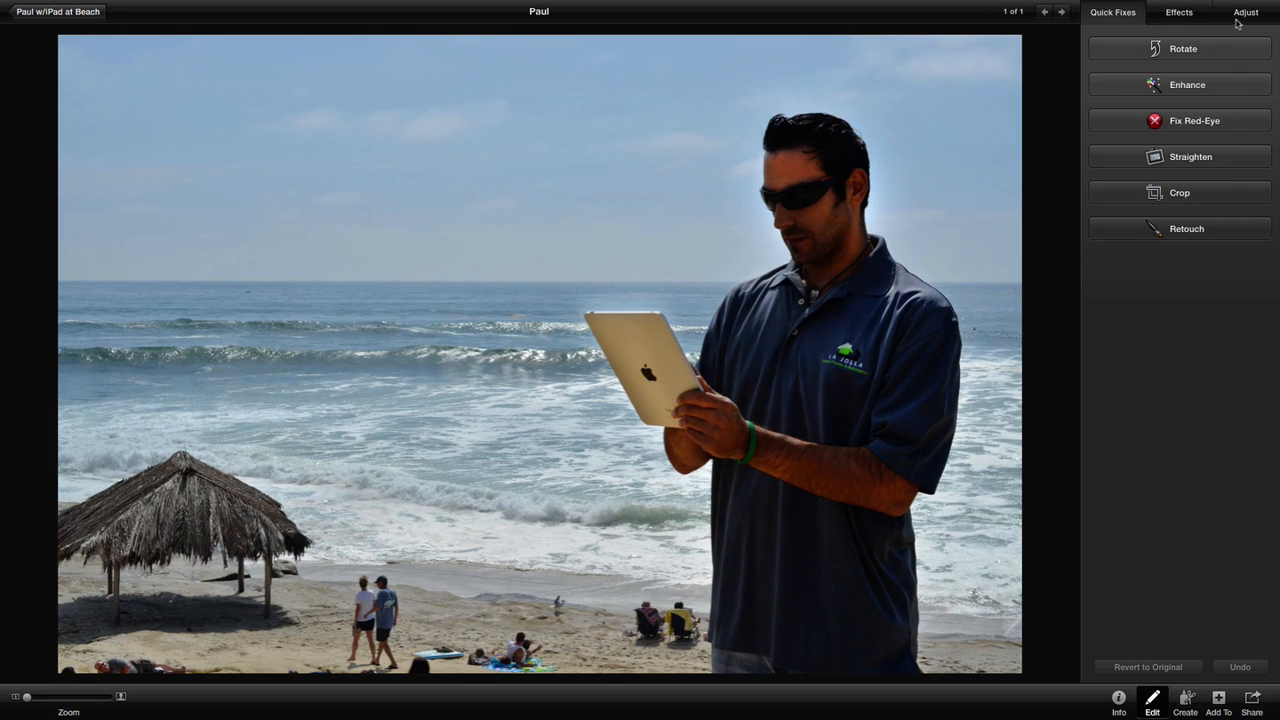
pyautogui.click(1182, 14)
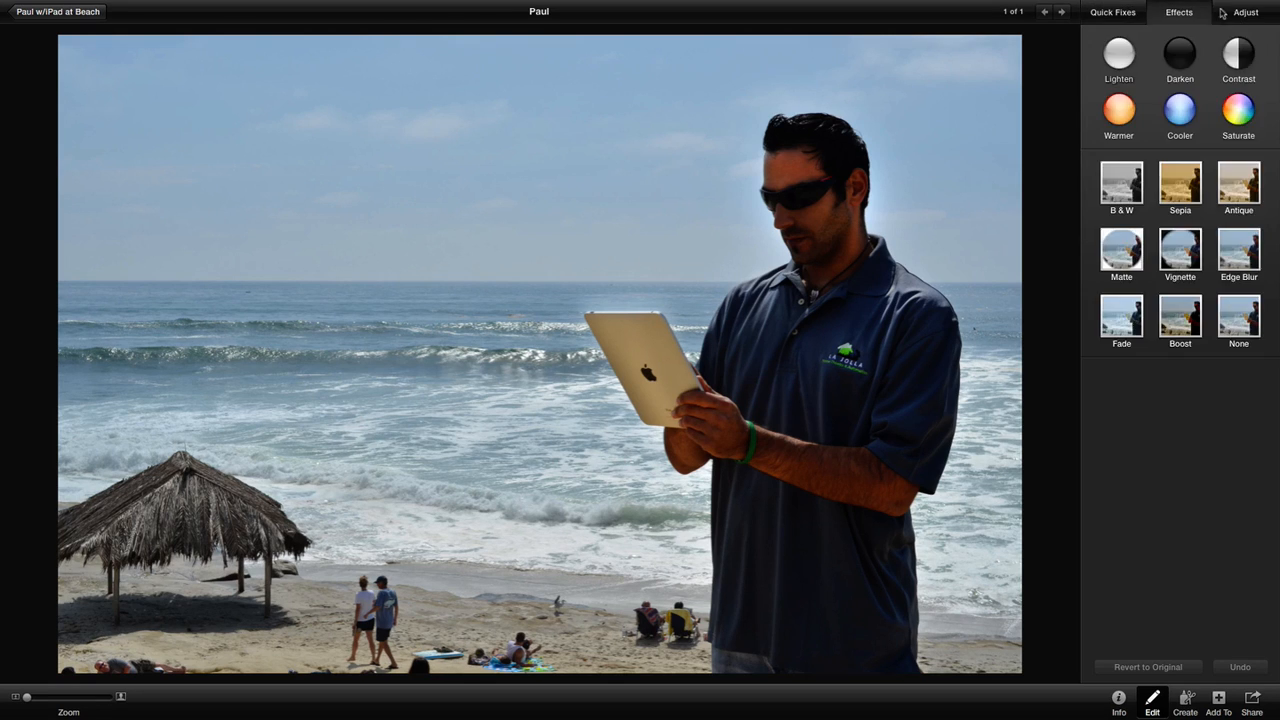
pyautogui.click(1240, 12)
pyautogui.click(1123, 13)
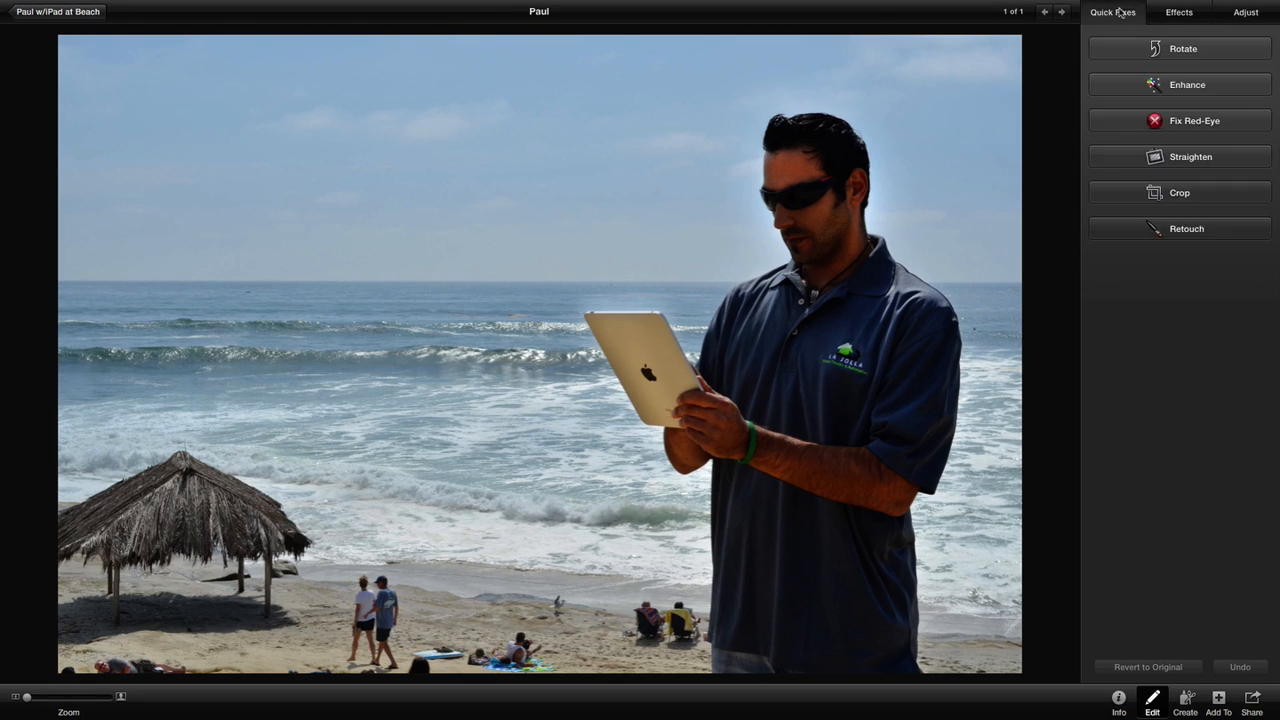
# Step: Rotate the photo through a full turn back to upright and auto-enhance its colours
pyautogui.click(1174, 57)
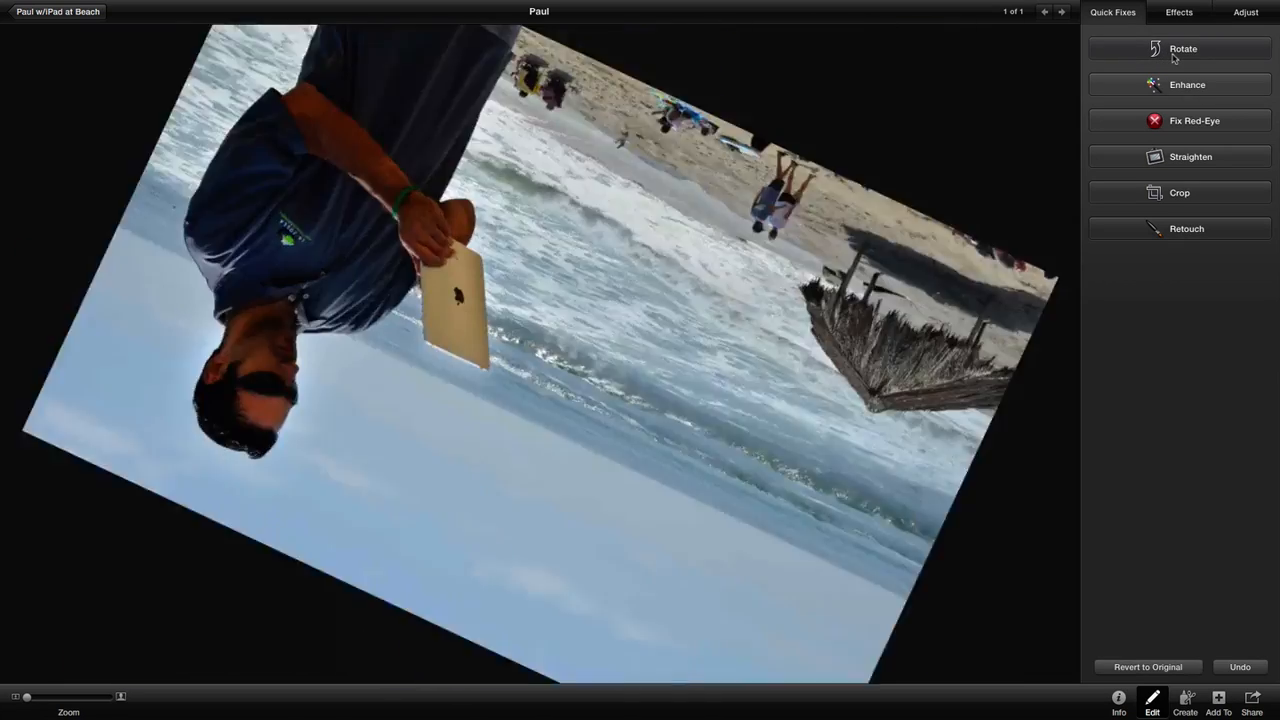
pyautogui.click(1174, 58)
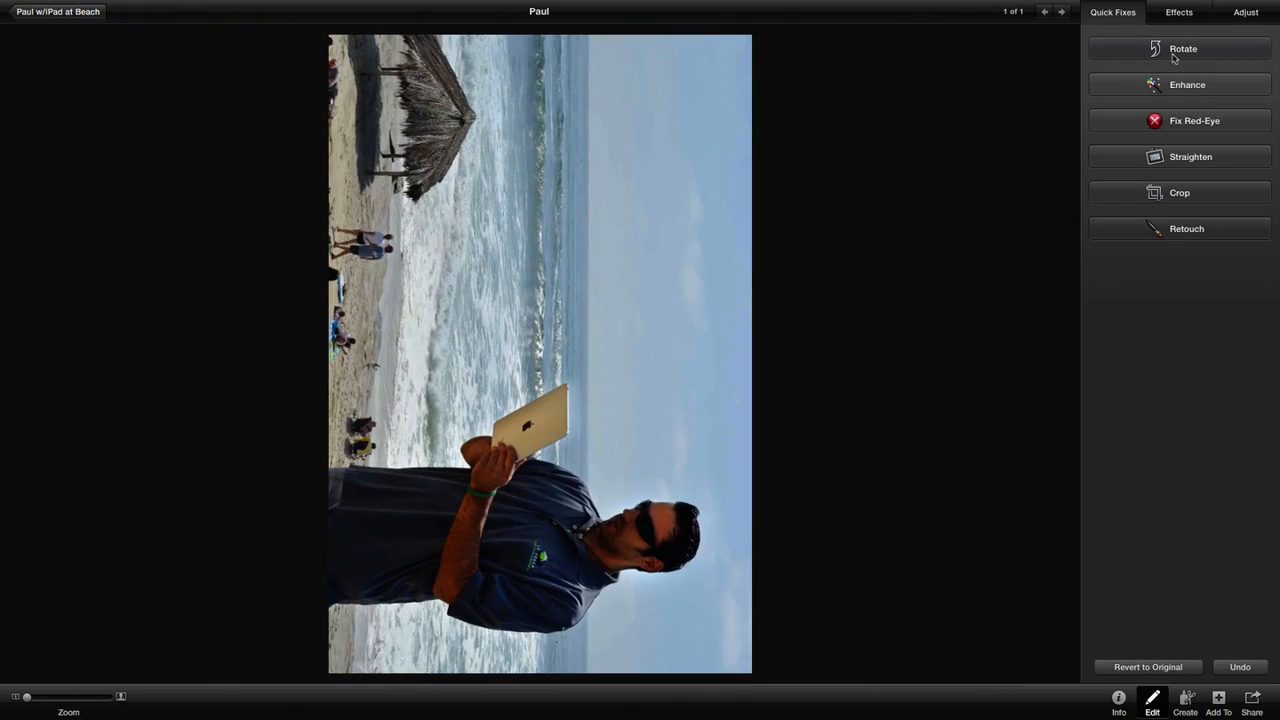
pyautogui.click(1174, 57)
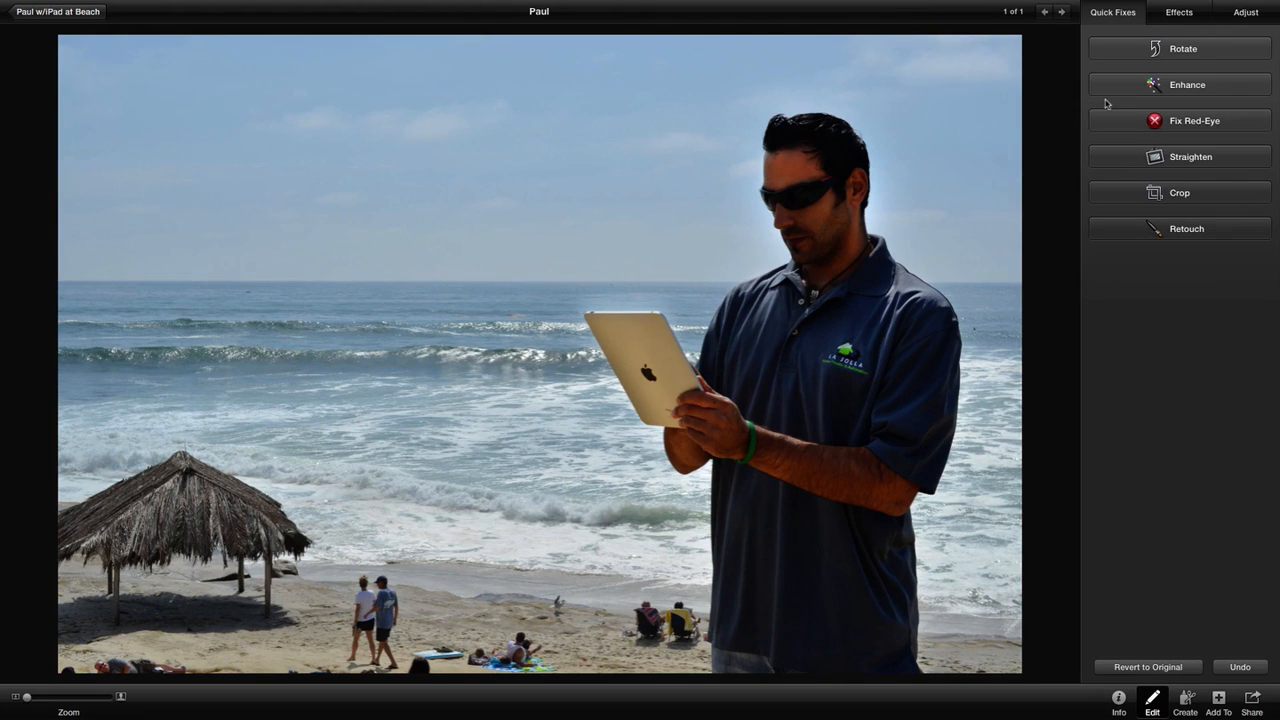
pyautogui.click(1176, 91)
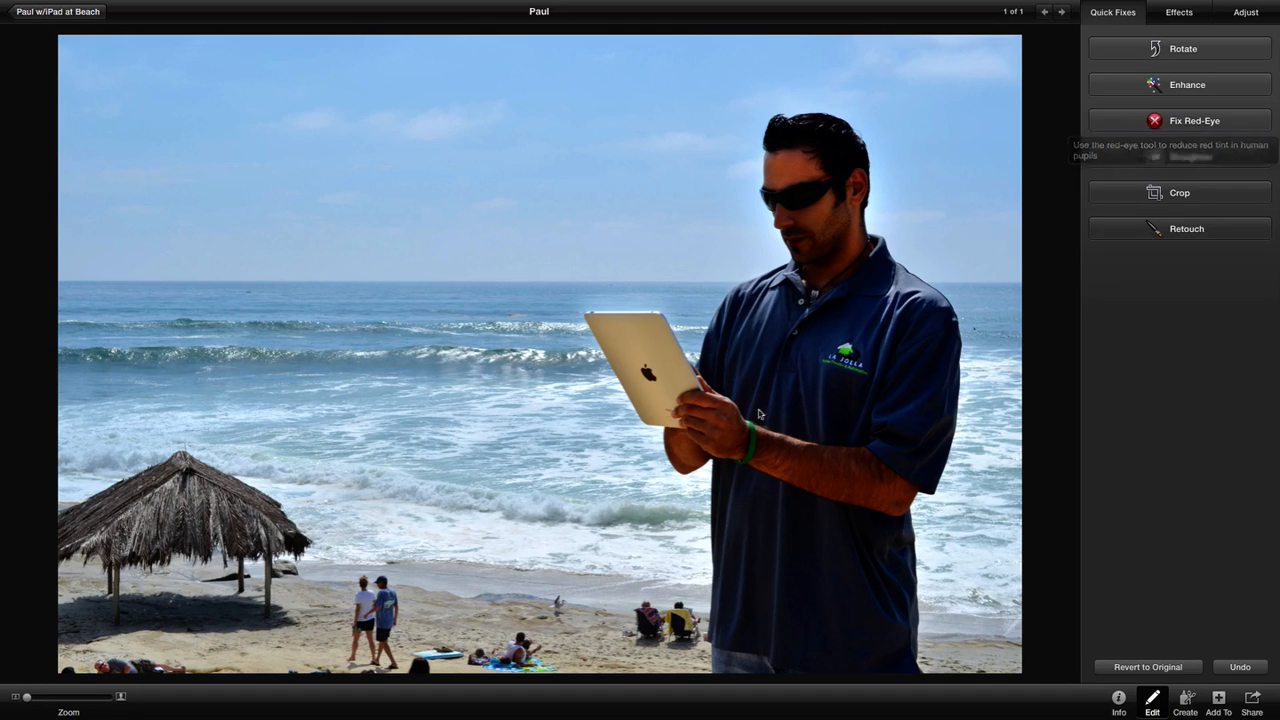
# Step: Reduce the red-eye correction size with auto-fix left on, and finish the red-eye fix
pyautogui.click(1198, 122)
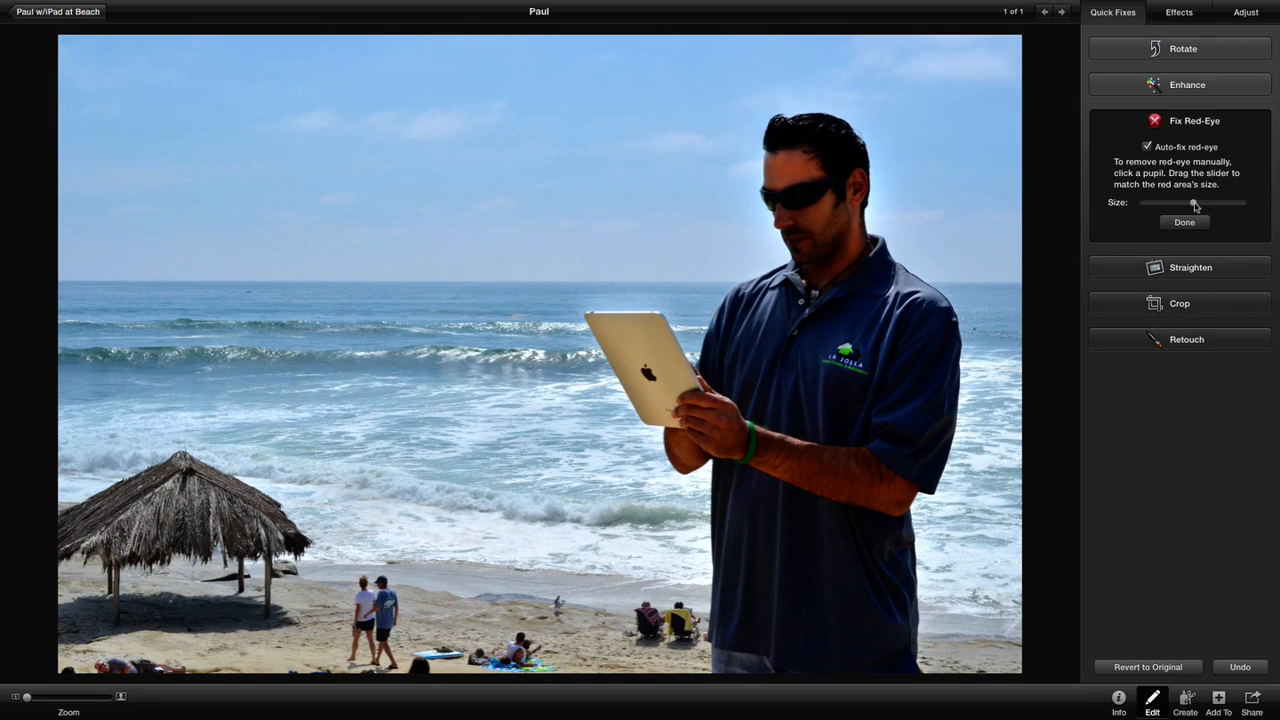
pyautogui.moveTo(1195, 205)
pyautogui.mouseDown()
pyautogui.moveTo(1155, 203)
pyautogui.moveTo(1238, 205)
pyautogui.moveTo(1160, 204)
pyautogui.moveTo(1177, 205)
pyautogui.mouseUp()
pyautogui.click(1185, 224)
# Step: Straighten the photo by an angle of 0.3°
pyautogui.click(1190, 156)
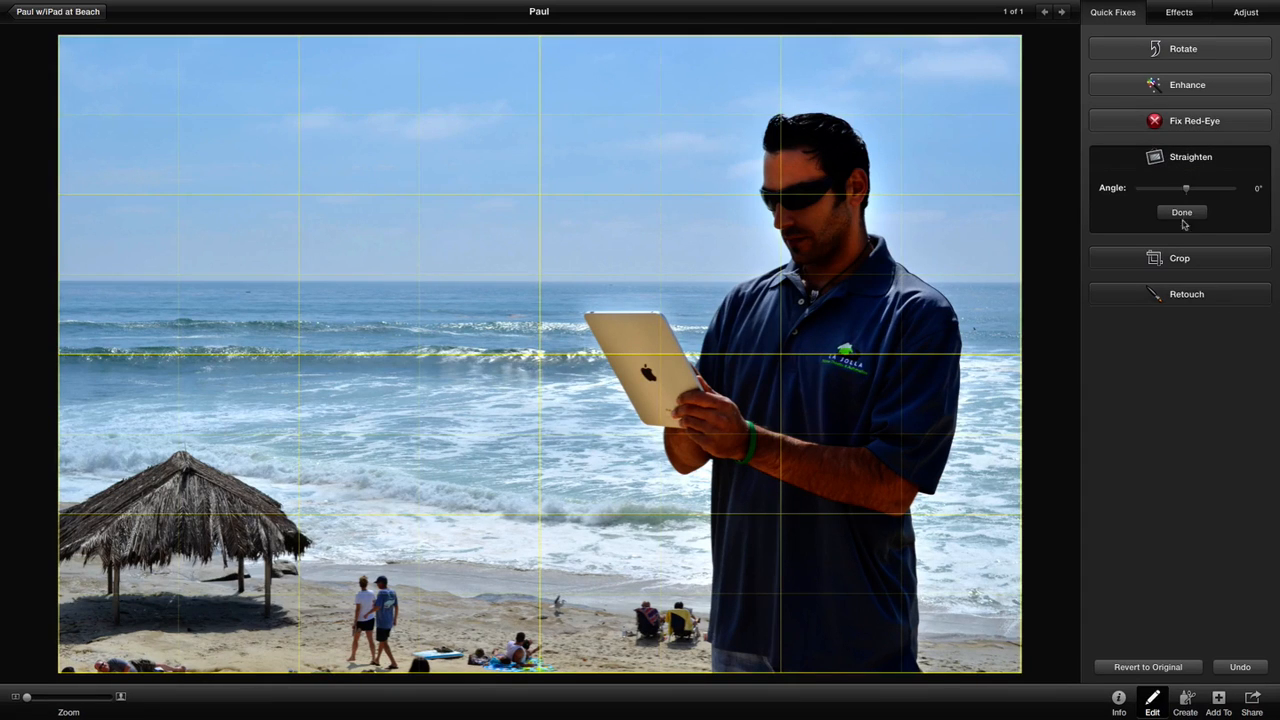
pyautogui.moveTo(1186, 194)
pyautogui.mouseDown()
pyautogui.moveTo(1205, 193)
pyautogui.moveTo(1186, 193)
pyautogui.mouseUp()
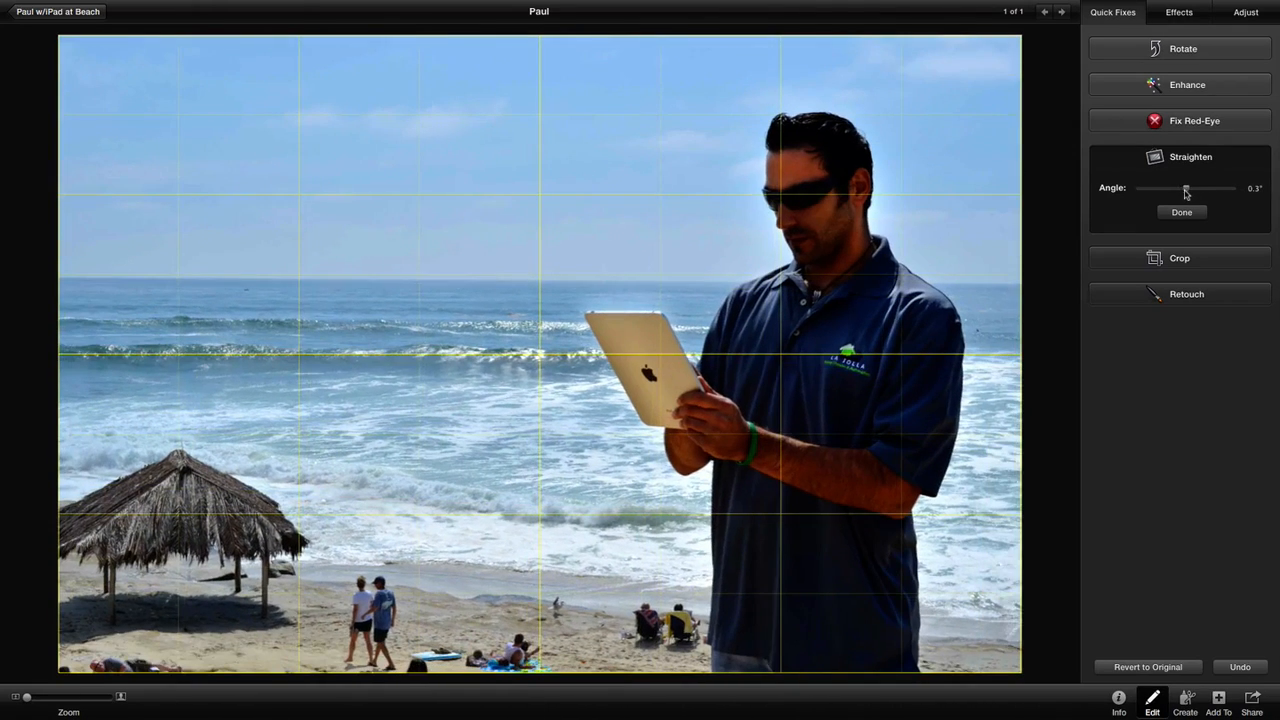
pyautogui.click(1182, 218)
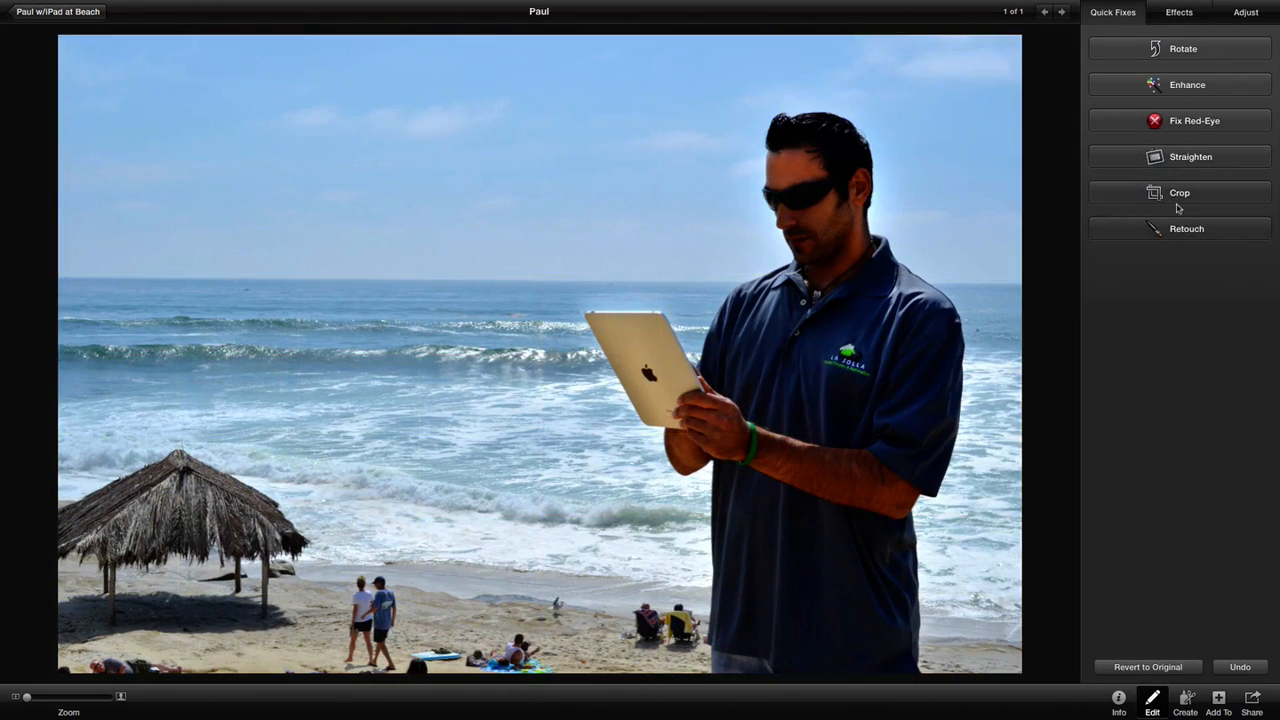
# Step: Crop the photo without a size constraint to a tall frame around the man, from the tablet to just past his shoulder
pyautogui.click(1177, 198)
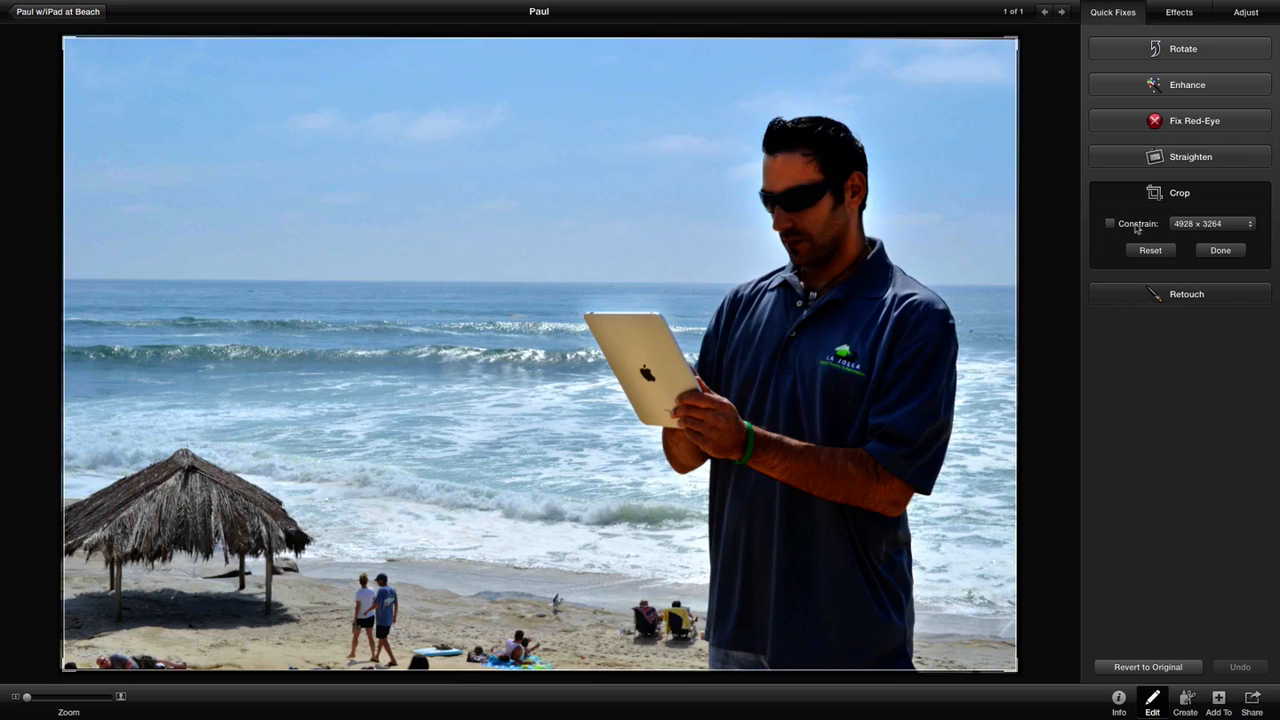
pyautogui.click(1112, 224)
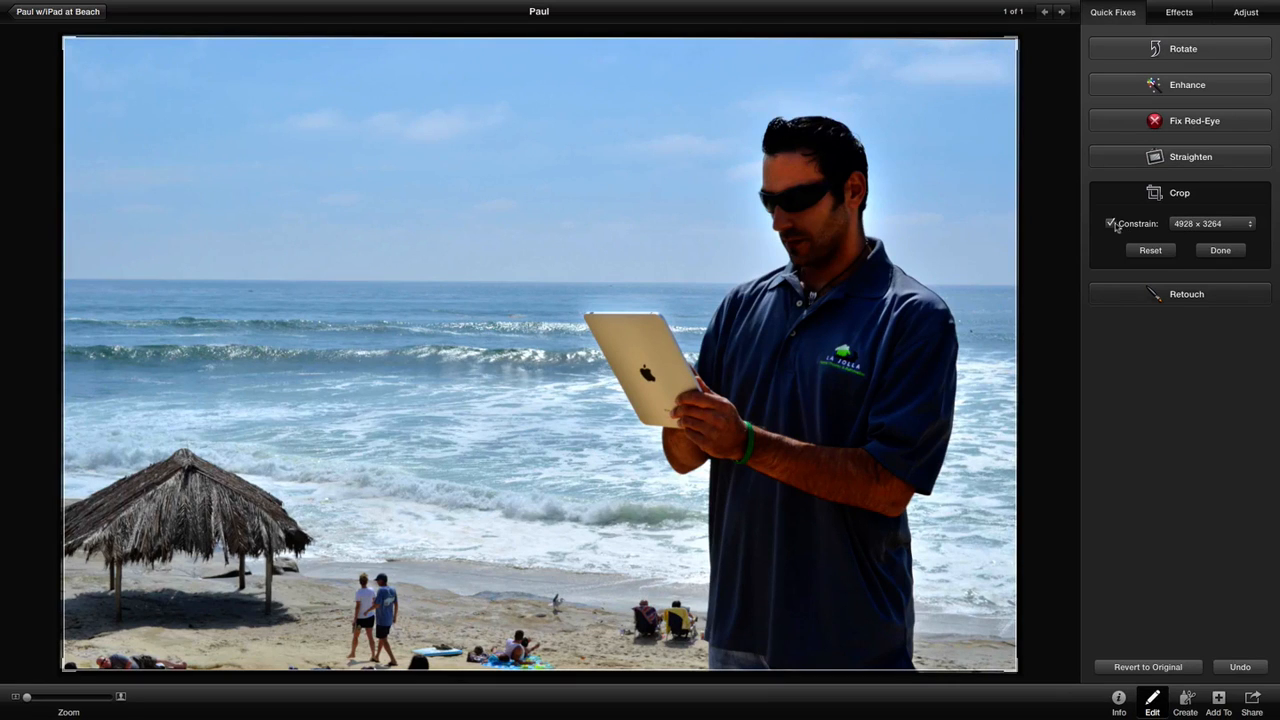
pyautogui.moveTo(1017, 38); pyautogui.dragTo(357, 36)
pyautogui.click(1110, 224)
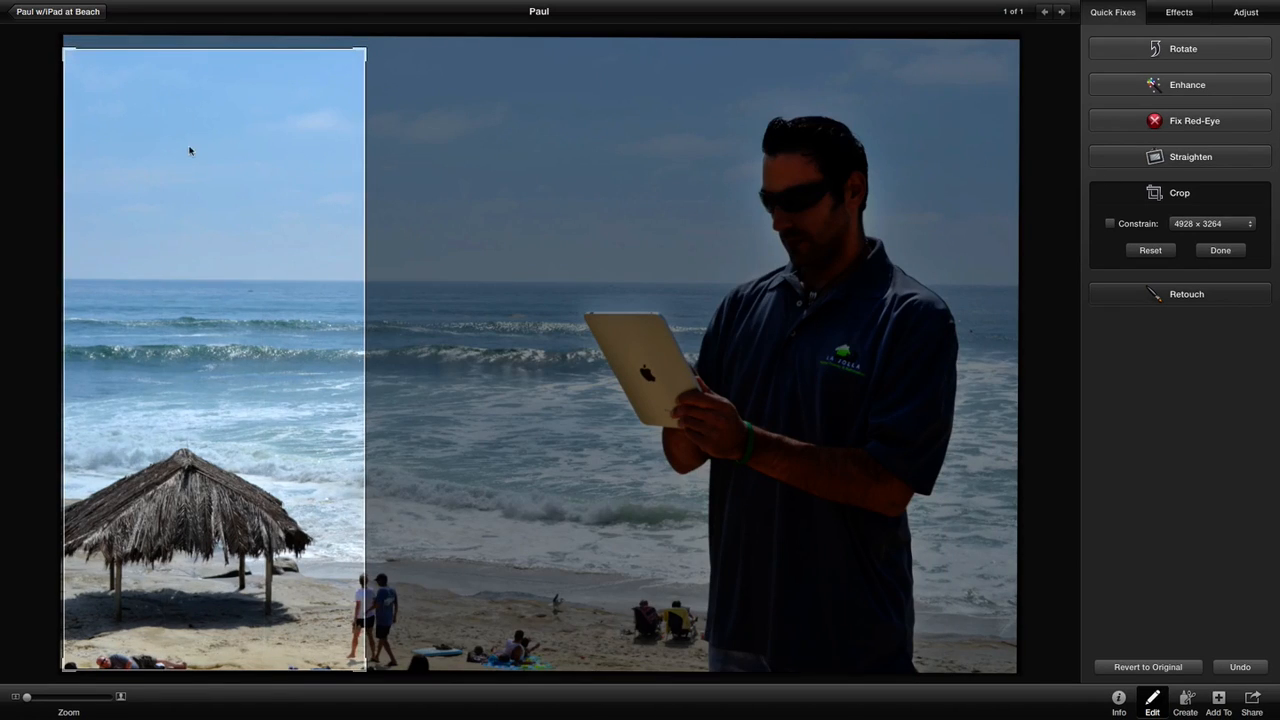
pyautogui.moveTo(191, 151); pyautogui.dragTo(734, 211)
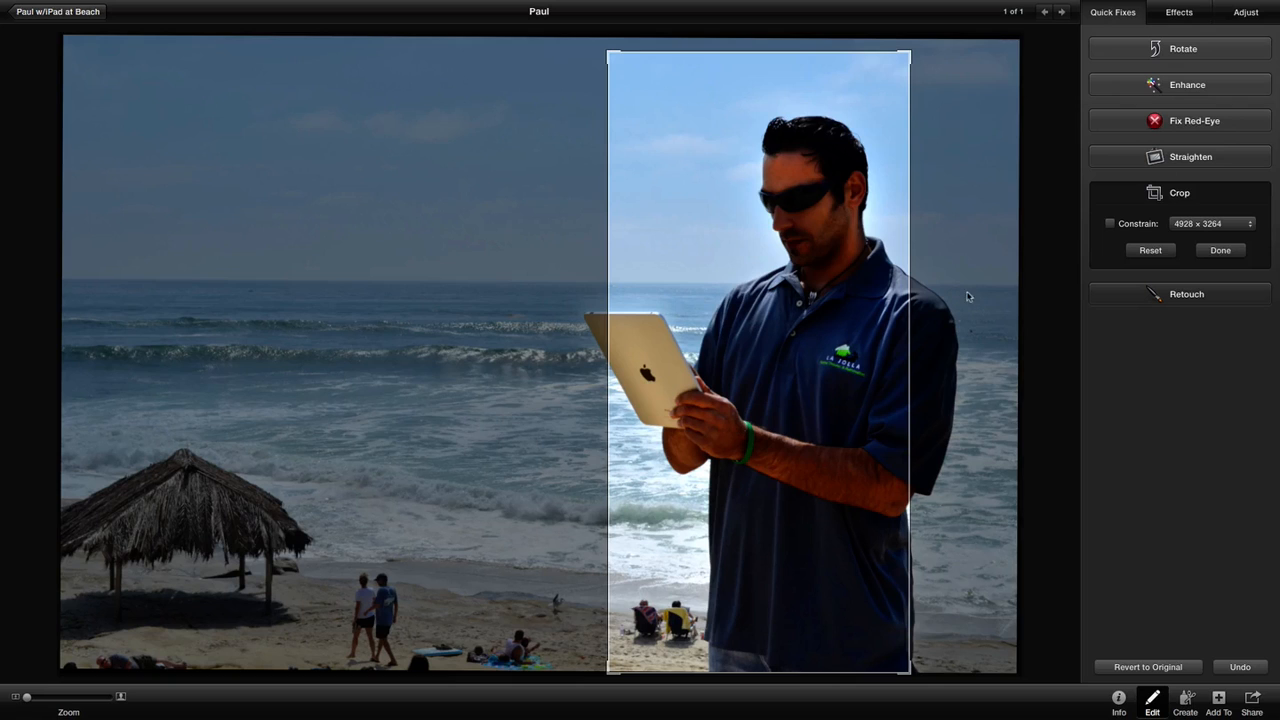
pyautogui.moveTo(912, 250); pyautogui.dragTo(999, 271)
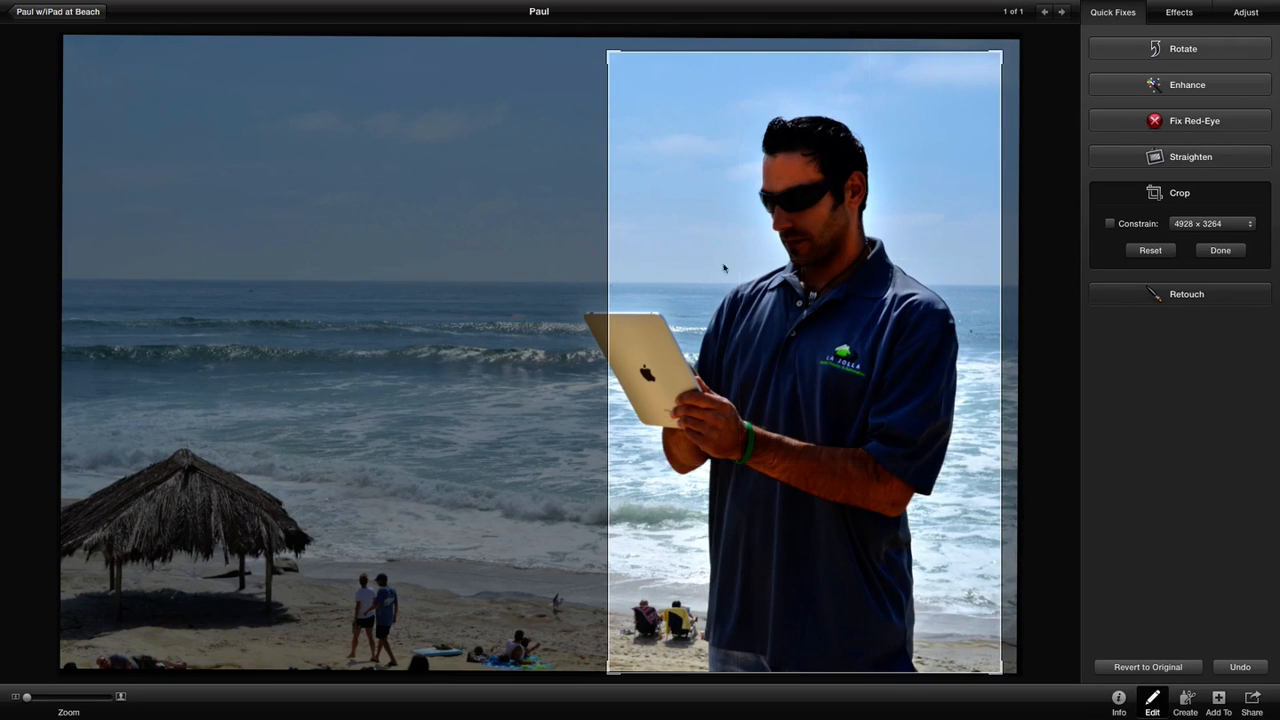
pyautogui.click(607, 260)
pyautogui.moveTo(609, 260); pyautogui.dragTo(473, 257)
pyautogui.click(1226, 257)
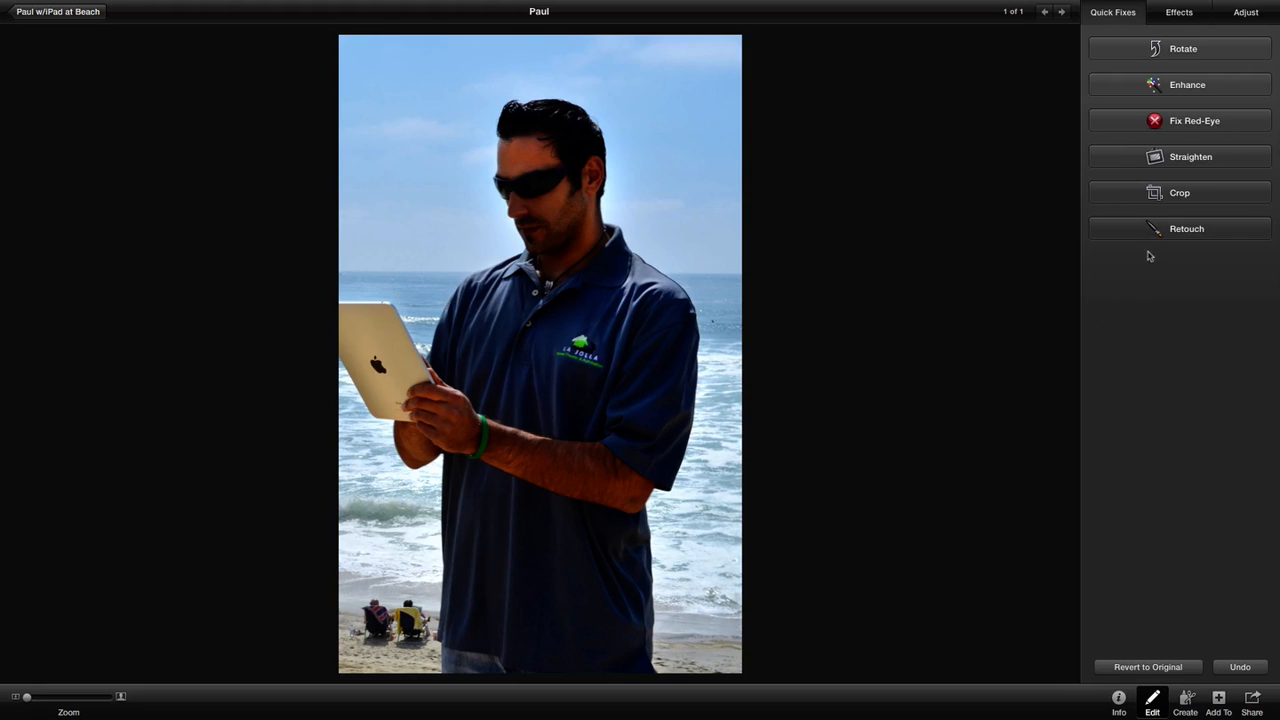
# Step: Reduce the Retouch brush size and finish retouching without painting over the photo
pyautogui.click(1173, 232)
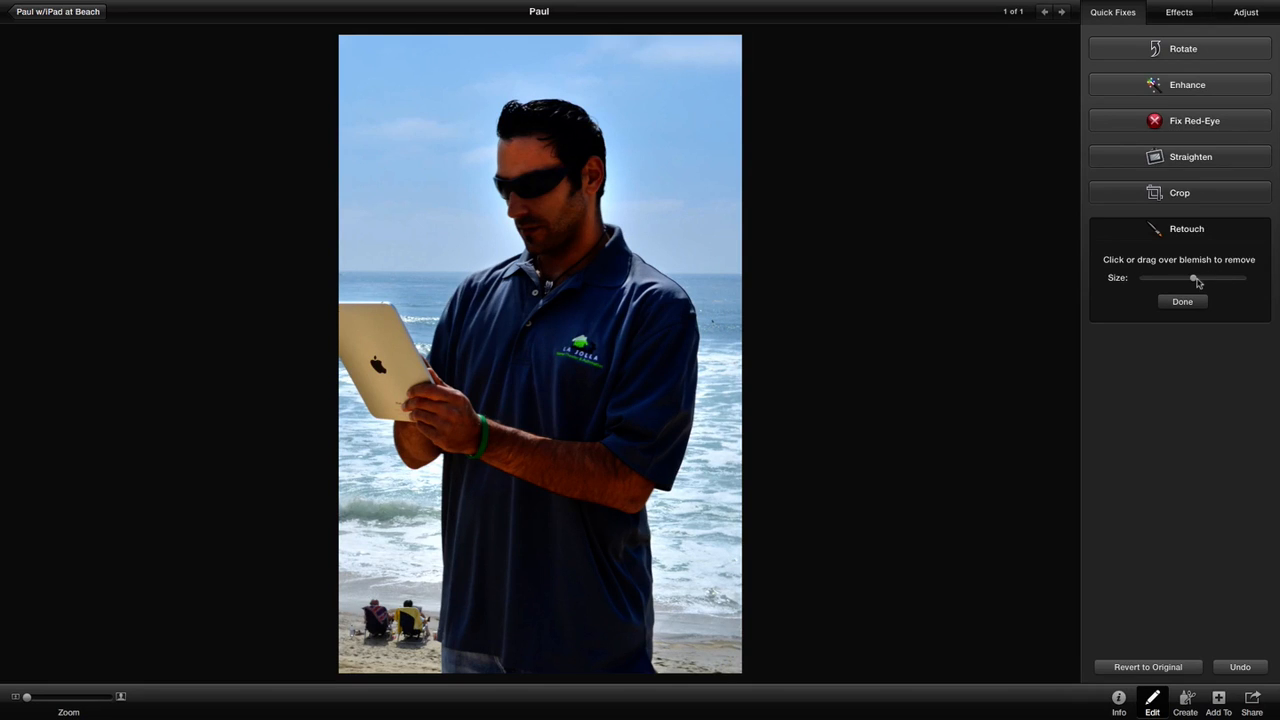
pyautogui.moveTo(1194, 279)
pyautogui.mouseDown()
pyautogui.moveTo(1160, 278)
pyautogui.moveTo(1229, 280)
pyautogui.moveTo(1159, 279)
pyautogui.mouseUp()
pyautogui.click(1183, 301)
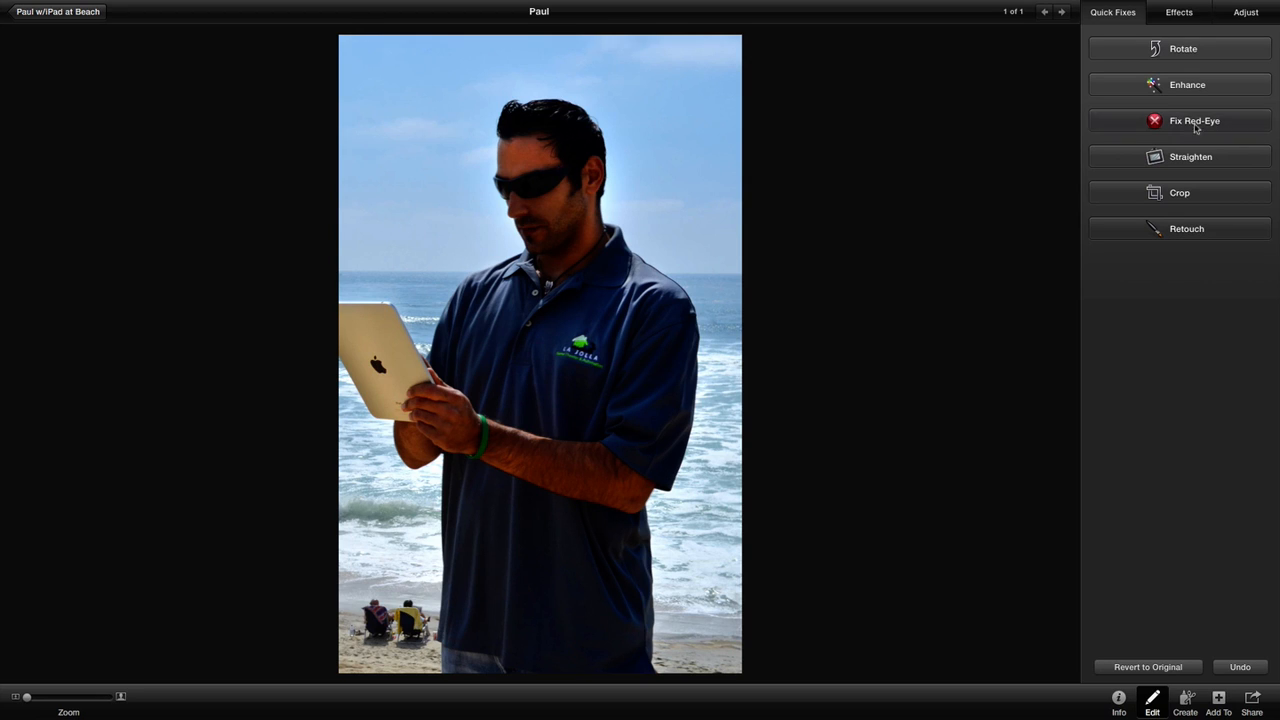
# Step: Try the B & W and Sepia effects on the cropped photo, turning each one off again
pyautogui.click(1176, 14)
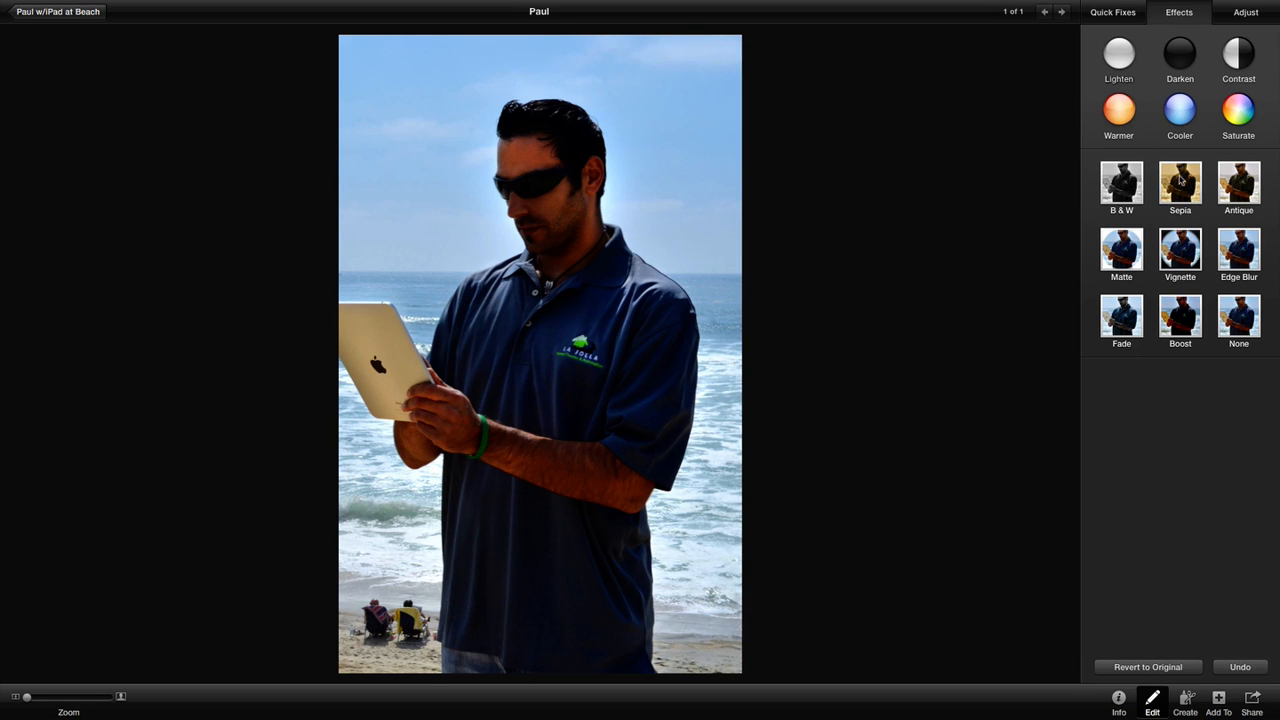
pyautogui.click(1129, 180)
pyautogui.click(1129, 180)
pyautogui.click(1179, 185)
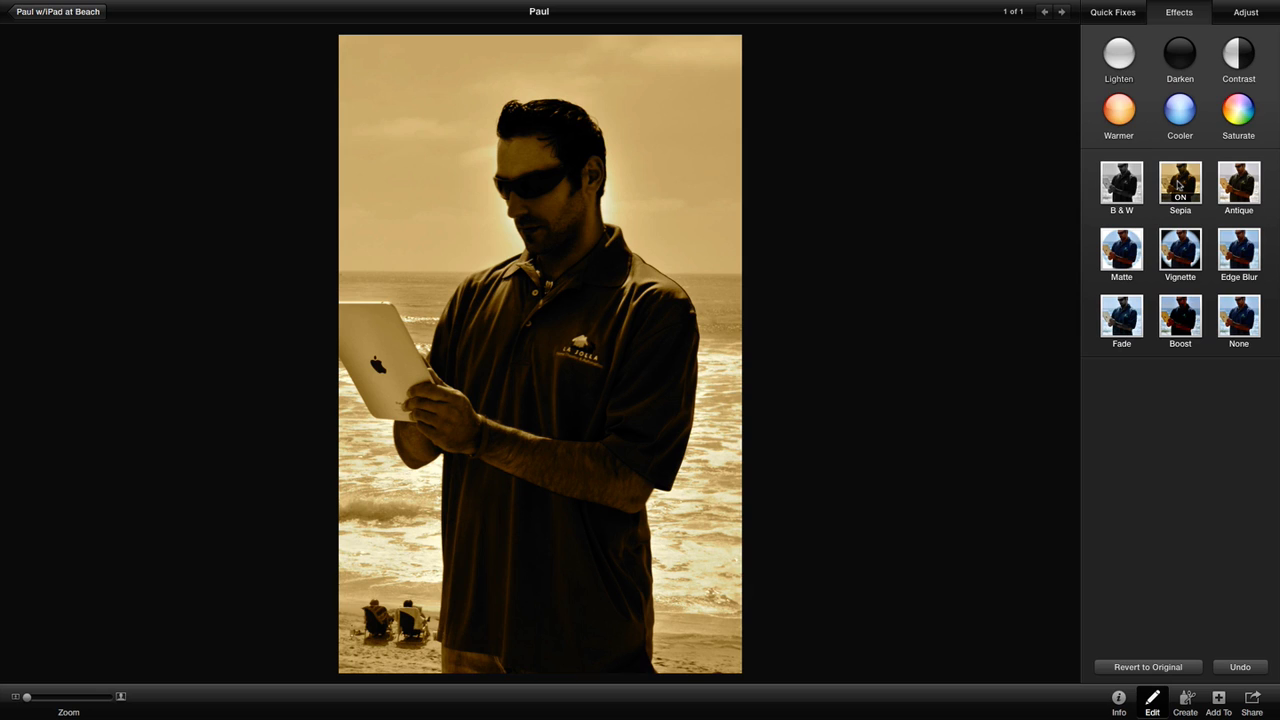
pyautogui.click(1179, 185)
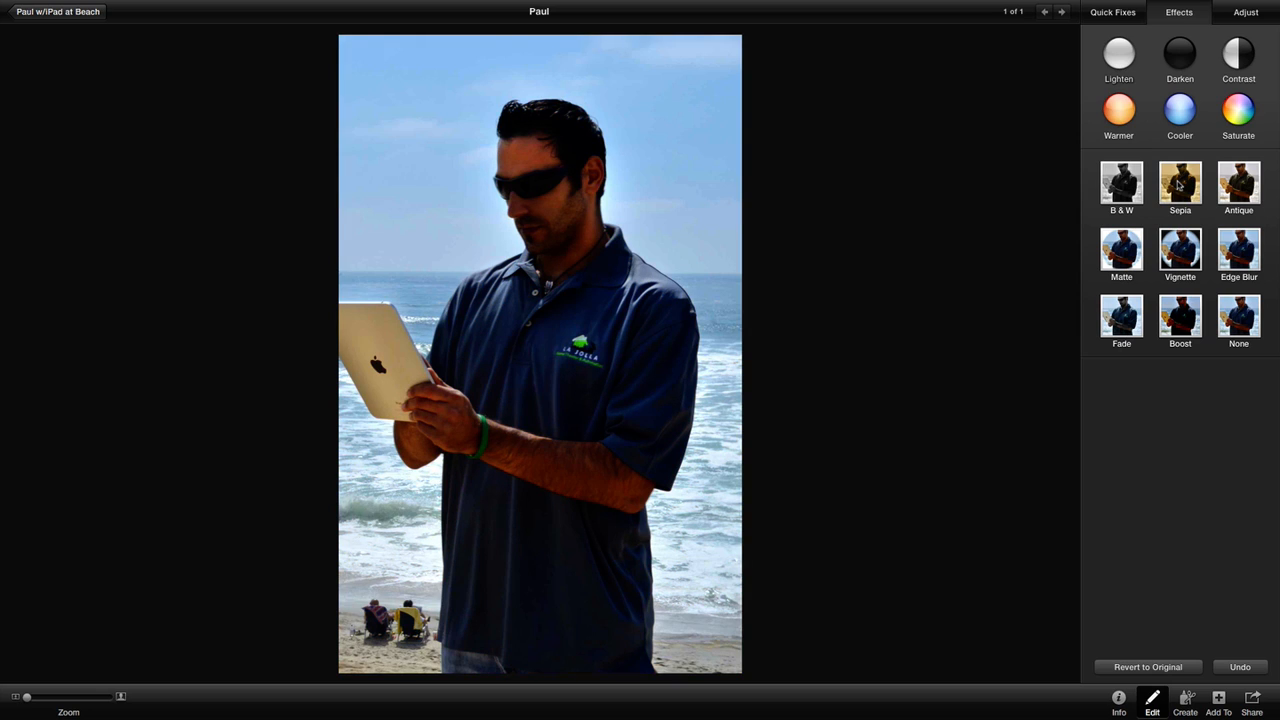
# Step: Apply the Edge Blur effect to the photo and raise its strength to 11
pyautogui.click(1236, 255)
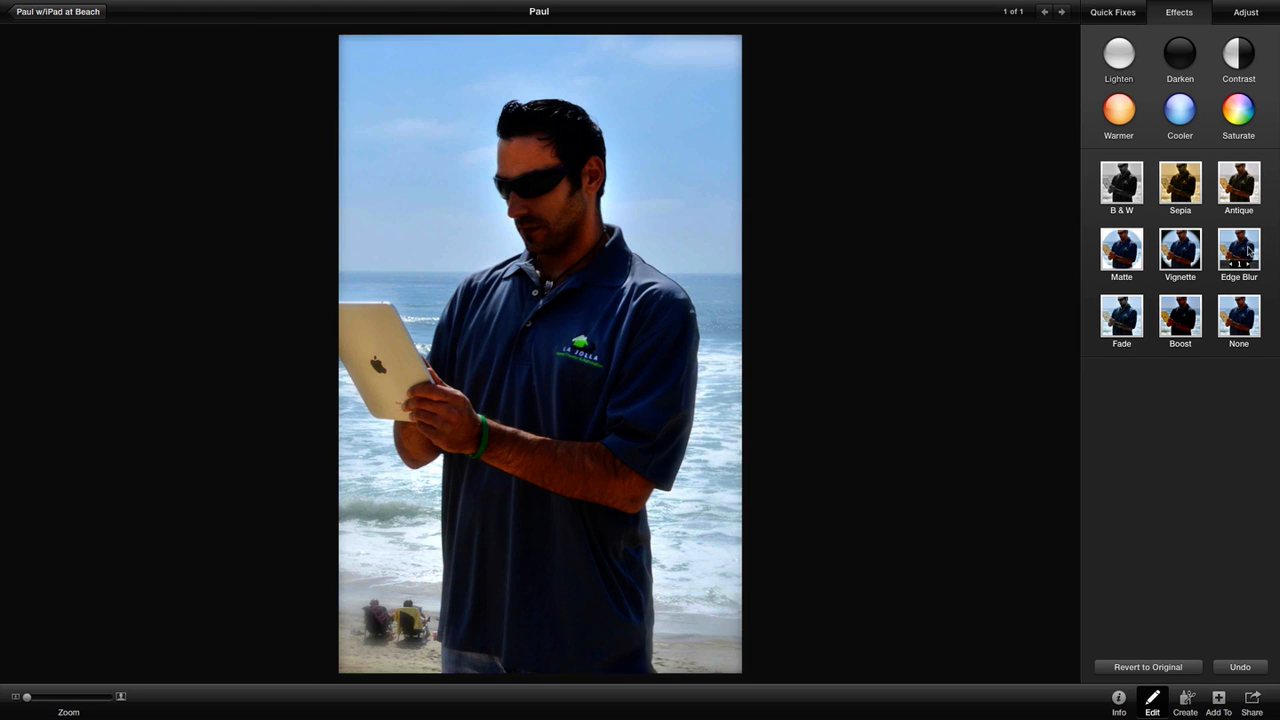
pyautogui.click(1249, 251)
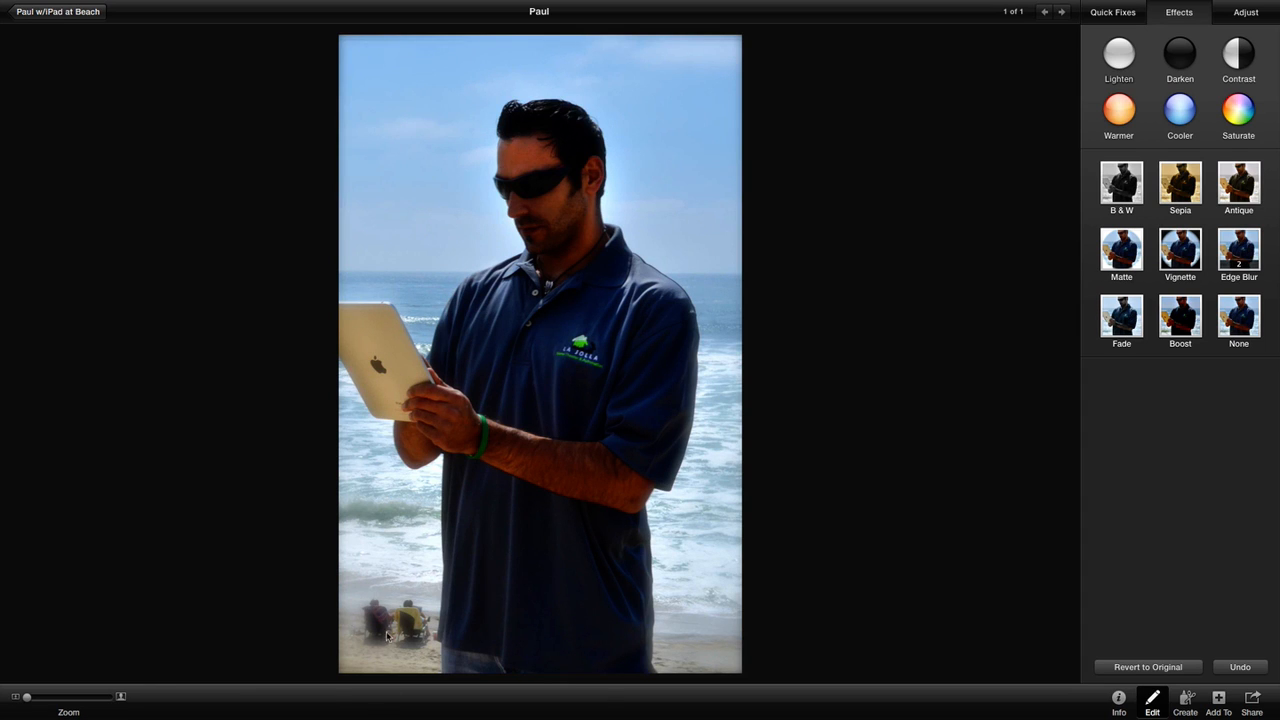
pyautogui.moveTo(1250, 248)
pyautogui.click(1251, 252)
pyautogui.click(1251, 252)
pyautogui.click(1251, 252)
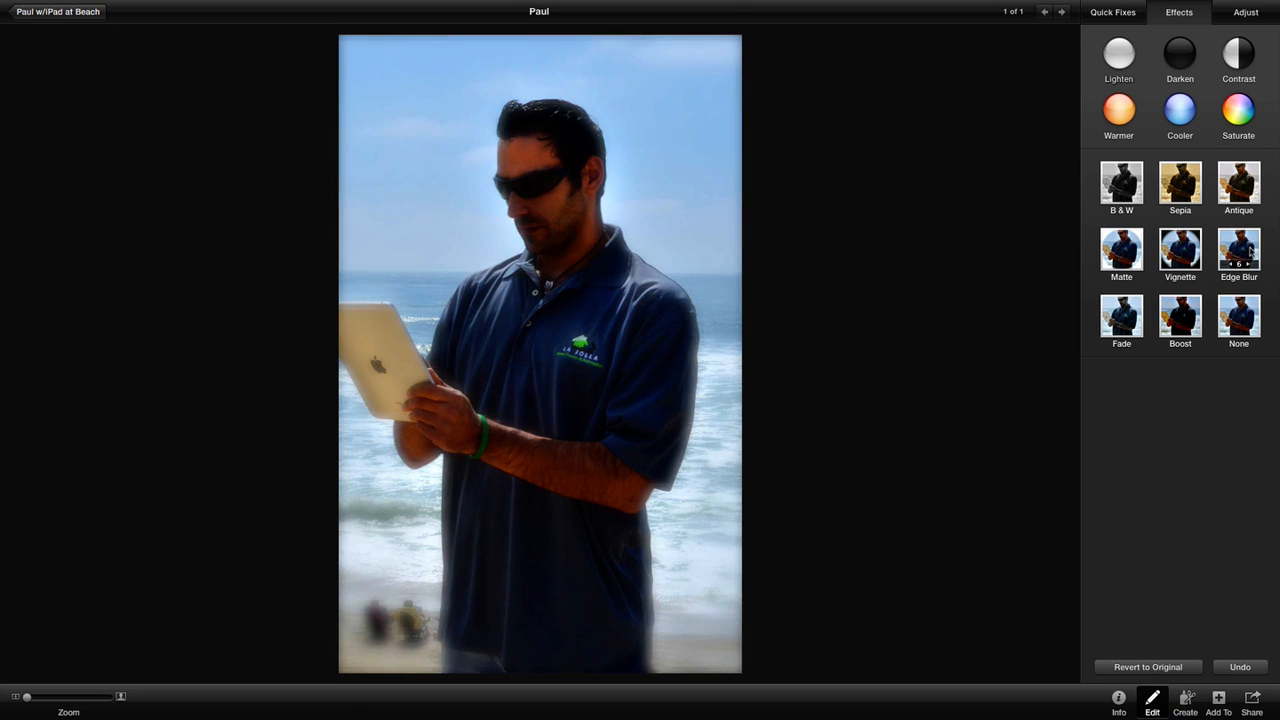
pyautogui.click(1251, 252)
pyautogui.click(1251, 252)
pyautogui.click(1251, 252)
pyautogui.click(1251, 252)
pyautogui.click(1251, 252)
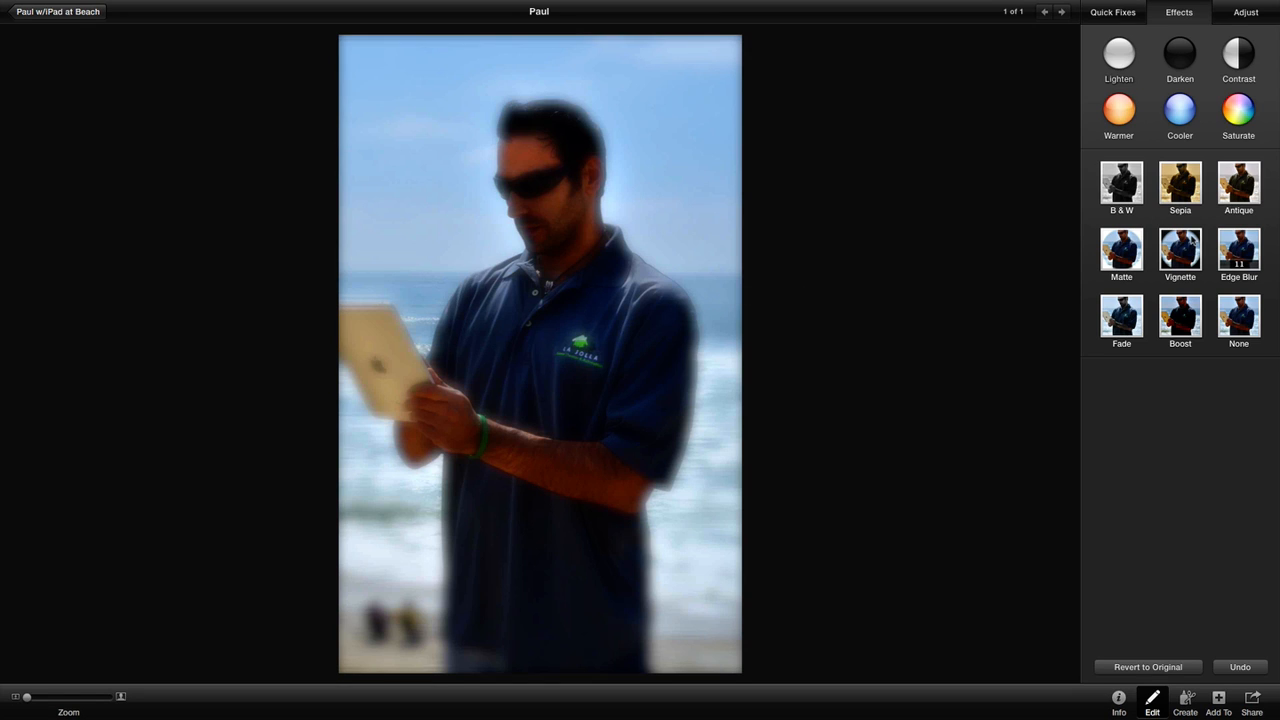
# Step: Lower the Edge Blur strength step by step until the effect is removed from the photo
pyautogui.click(1231, 265)
pyautogui.click(1231, 265)
pyautogui.click(1231, 265)
pyautogui.click(1231, 265)
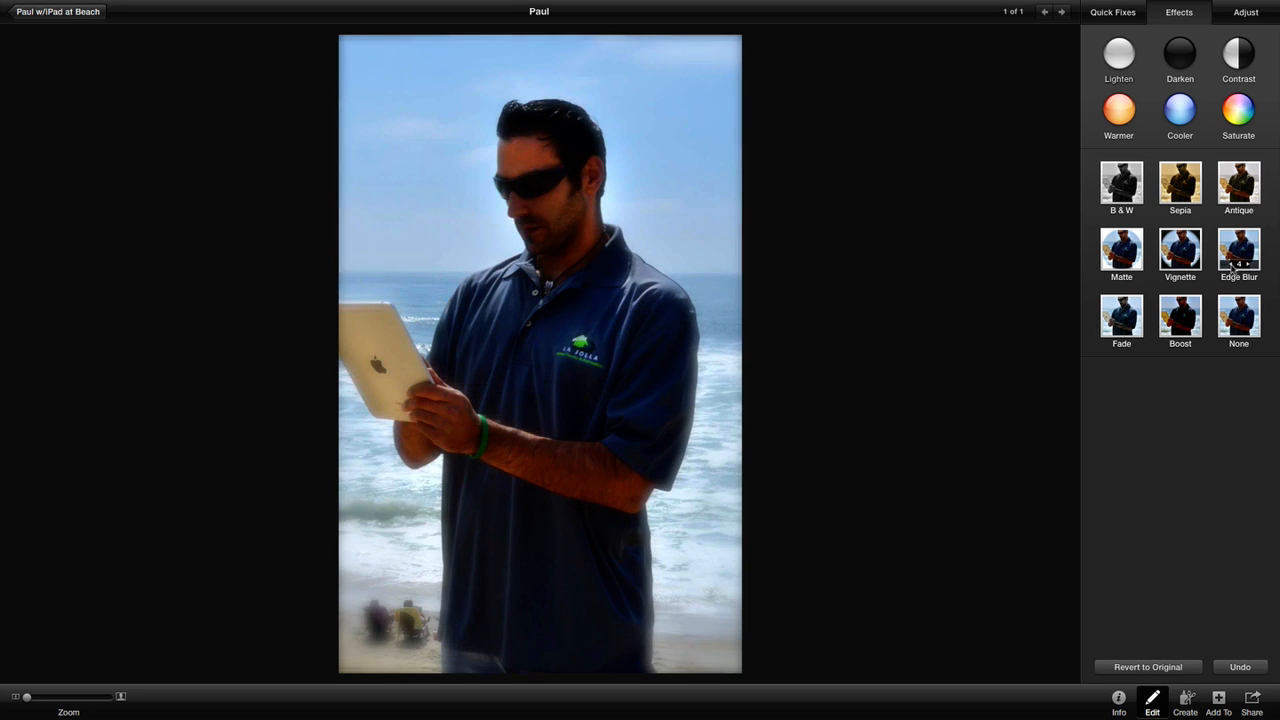
pyautogui.click(1231, 265)
pyautogui.click(1231, 265)
pyautogui.click(1231, 265)
pyautogui.click(1231, 265)
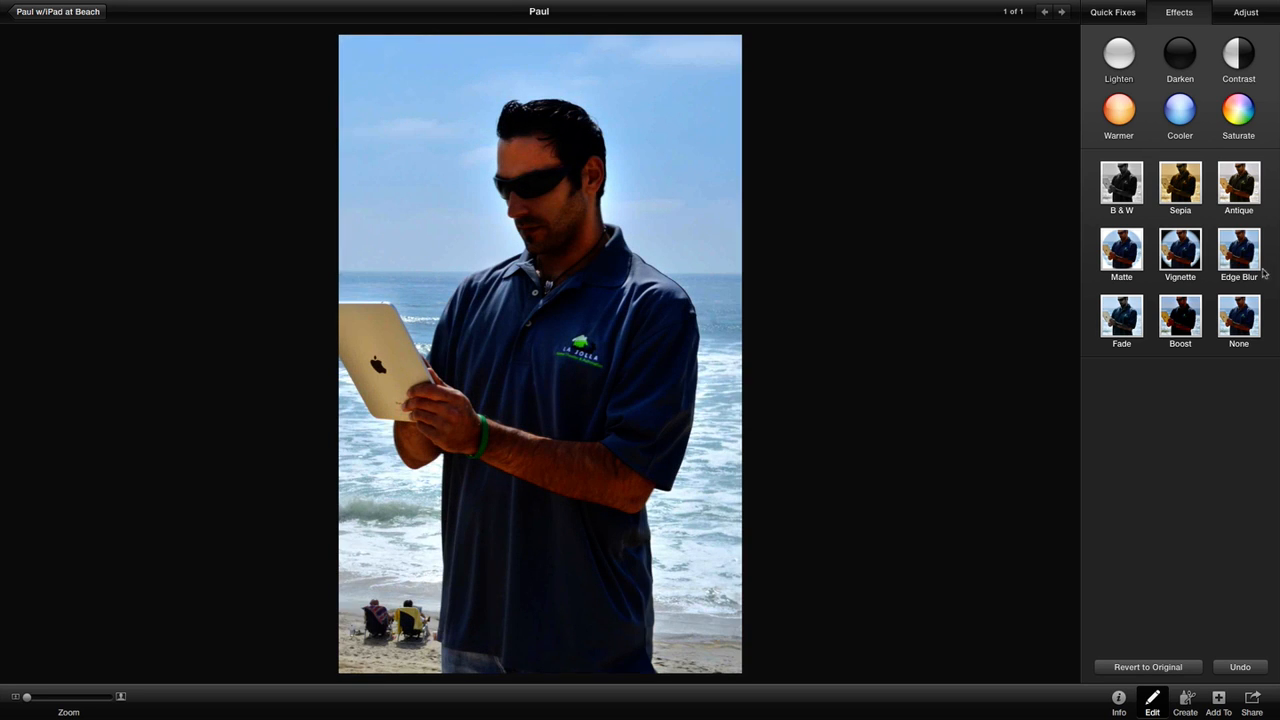
# Step: Set the photo's saturation to 68 and its shadows to 56
pyautogui.click(1240, 14)
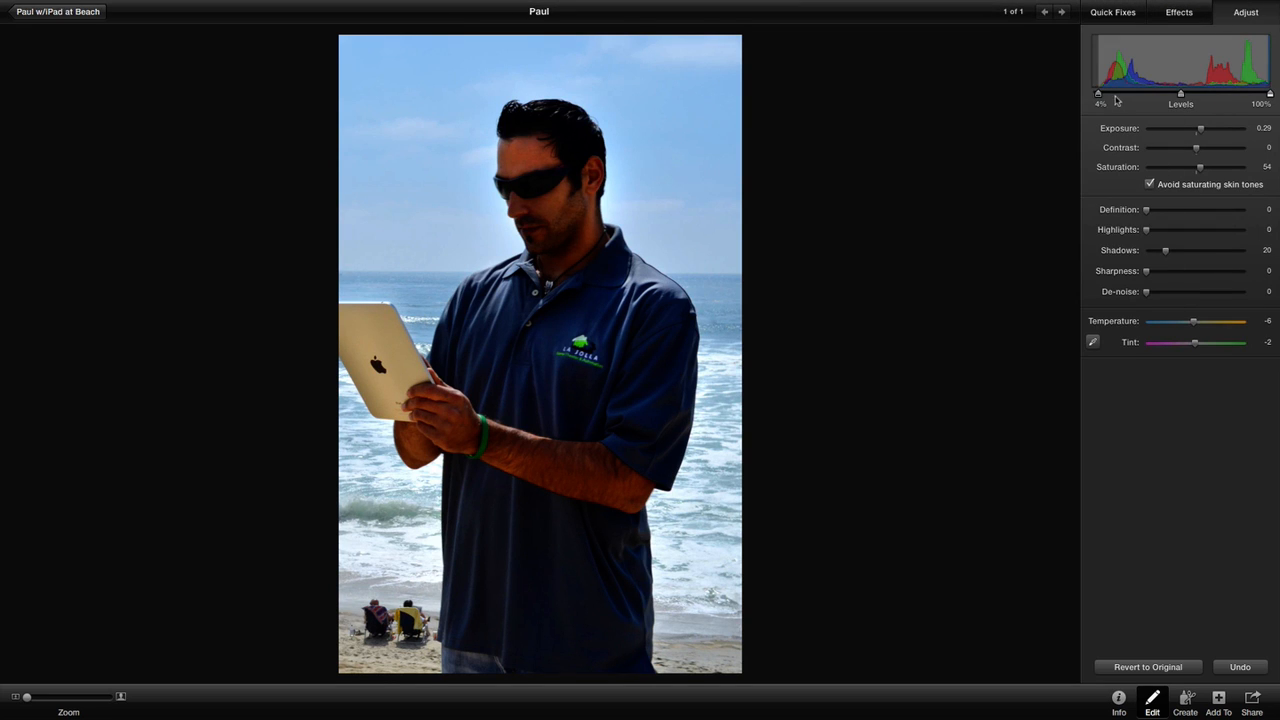
pyautogui.click(1097, 14)
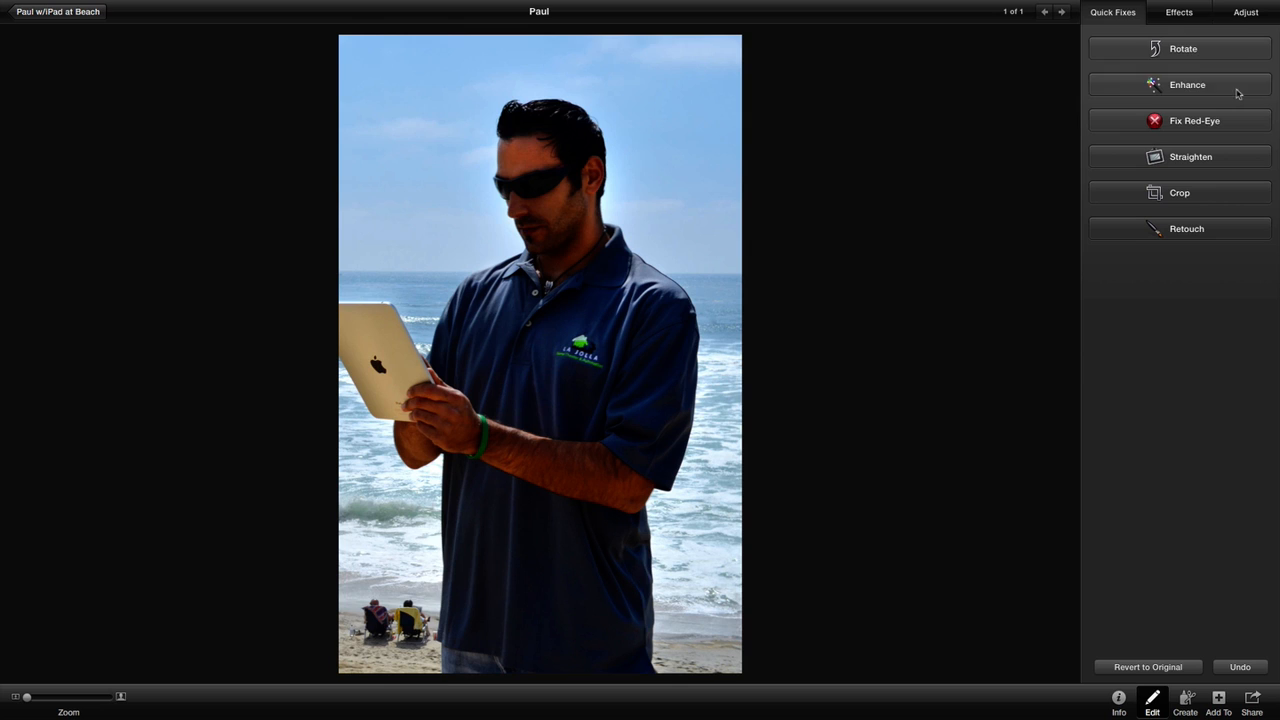
pyautogui.click(1246, 14)
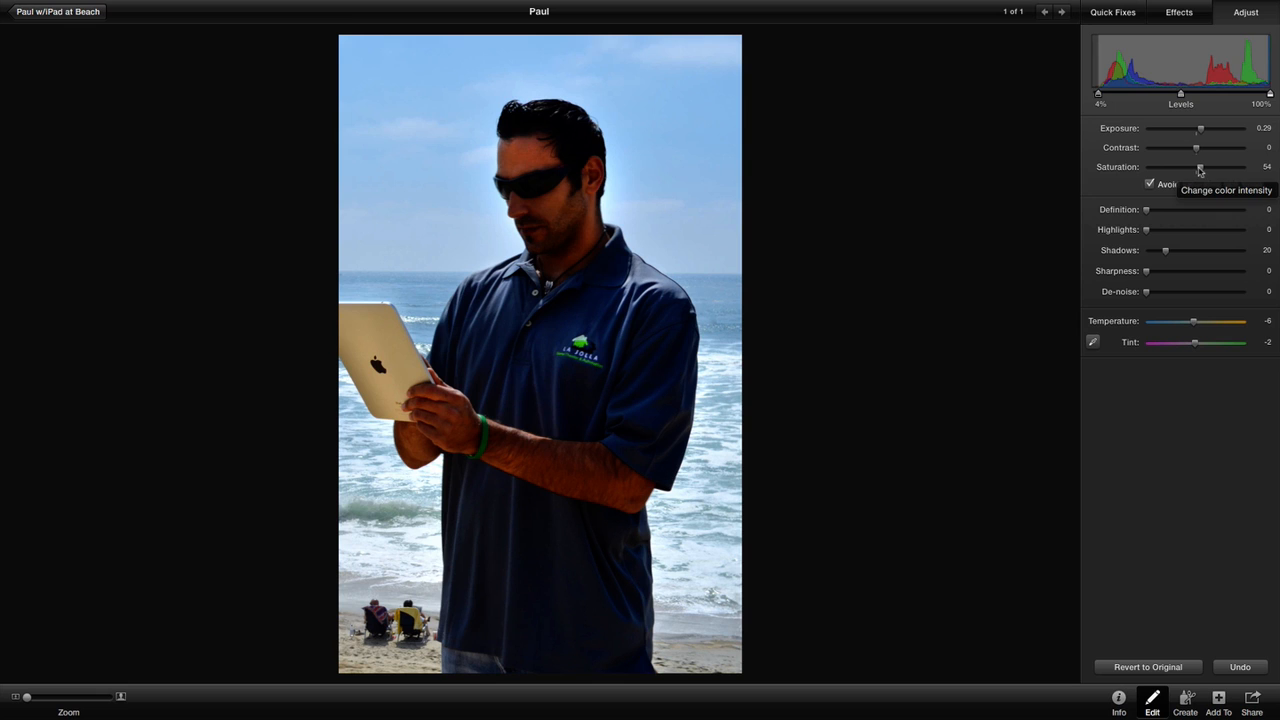
pyautogui.moveTo(1200, 171); pyautogui.dragTo(1214, 177)
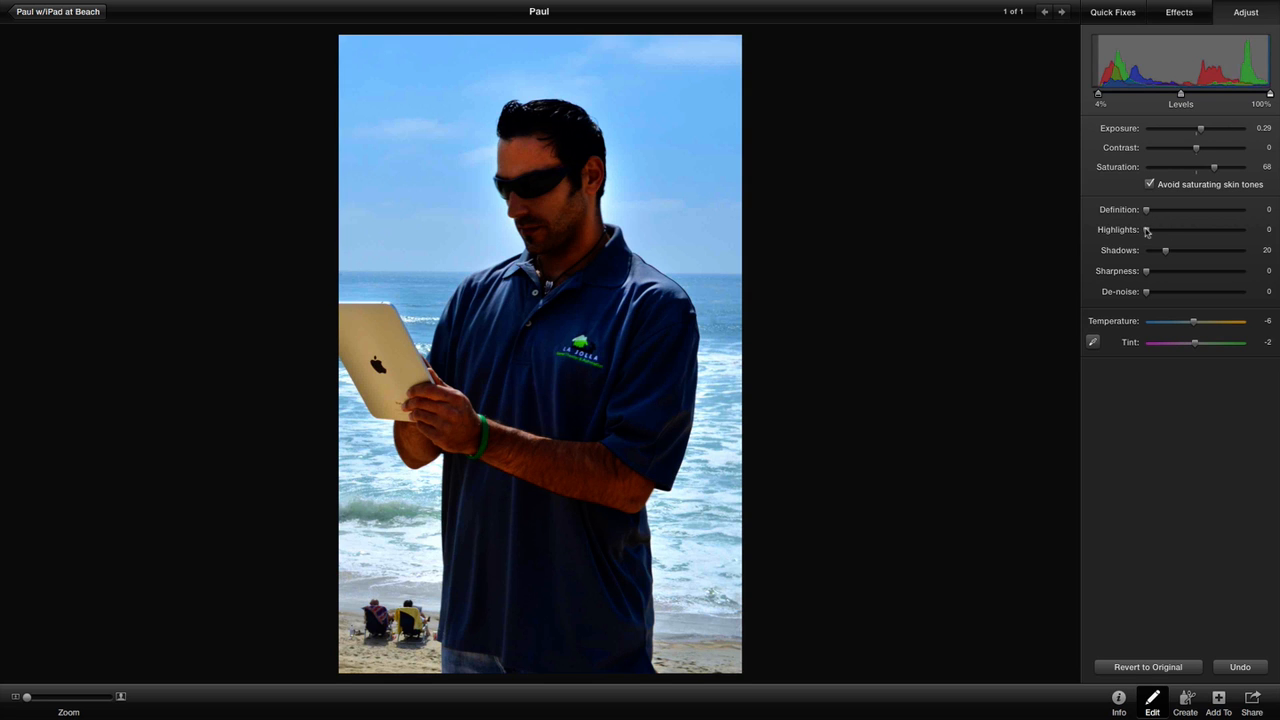
pyautogui.moveTo(1147, 229); pyautogui.dragTo(991, 315)
pyautogui.moveTo(1166, 256); pyautogui.dragTo(1204, 270)
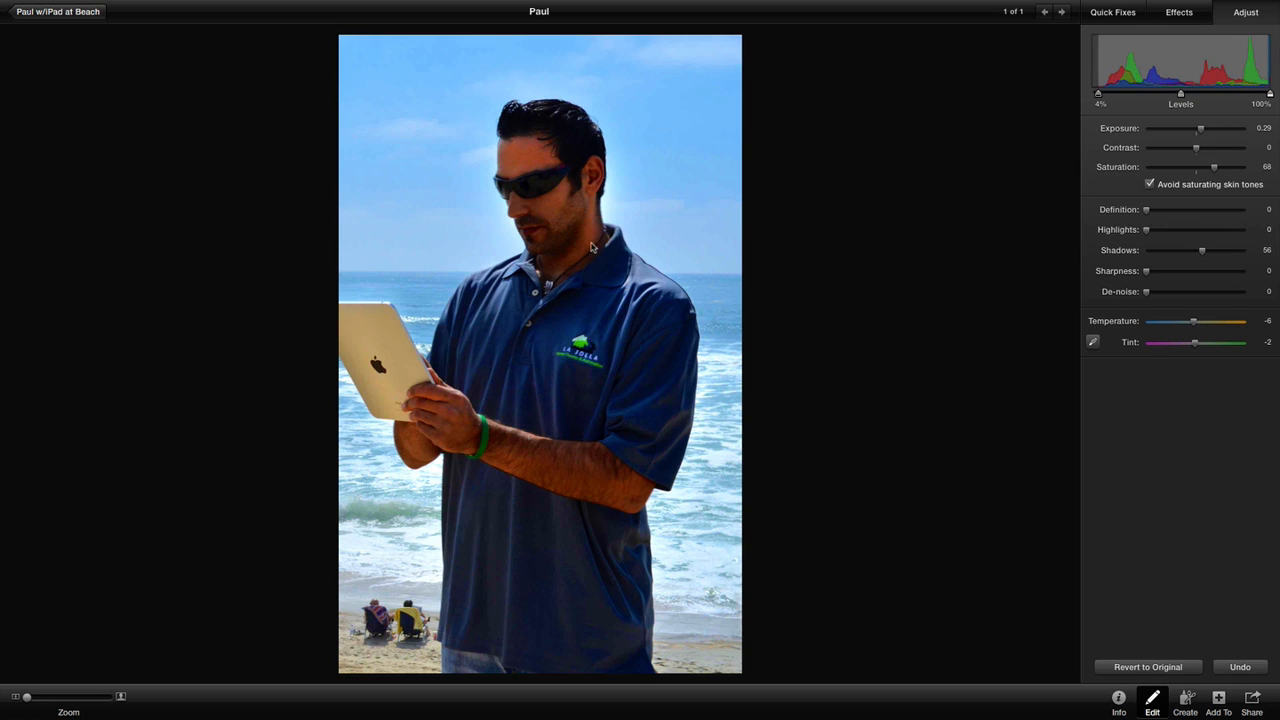
# Step: Revert the photo to its original, discarding all edits
pyautogui.click(1180, 667)
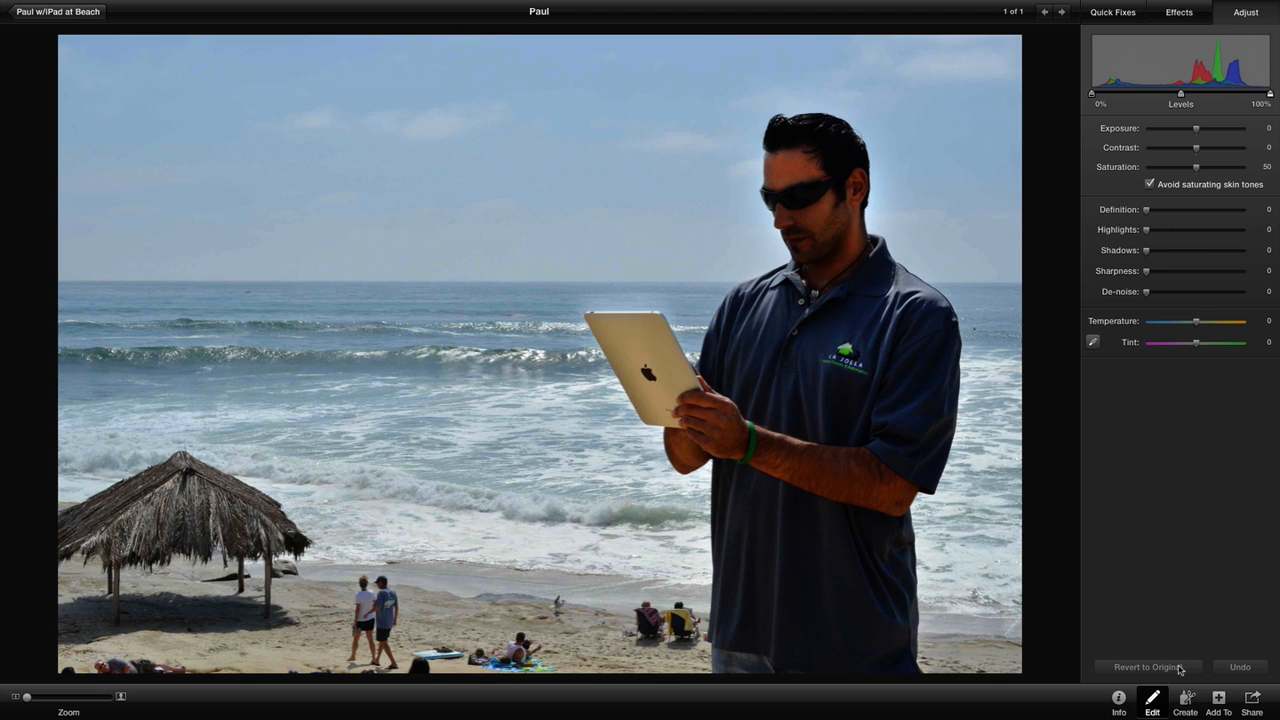